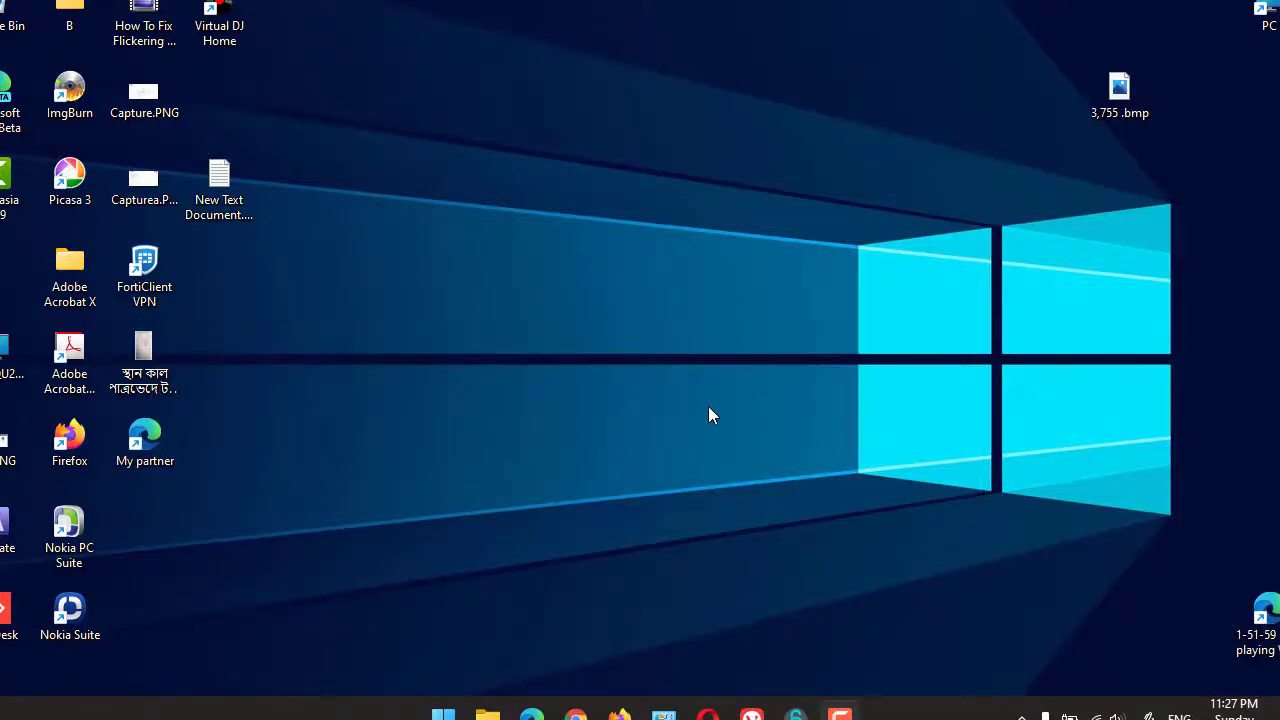
# Show the Start menu's All apps list and expand the Microsoft Office folder to reveal Excel 2010.
pyautogui.click(441, 716)
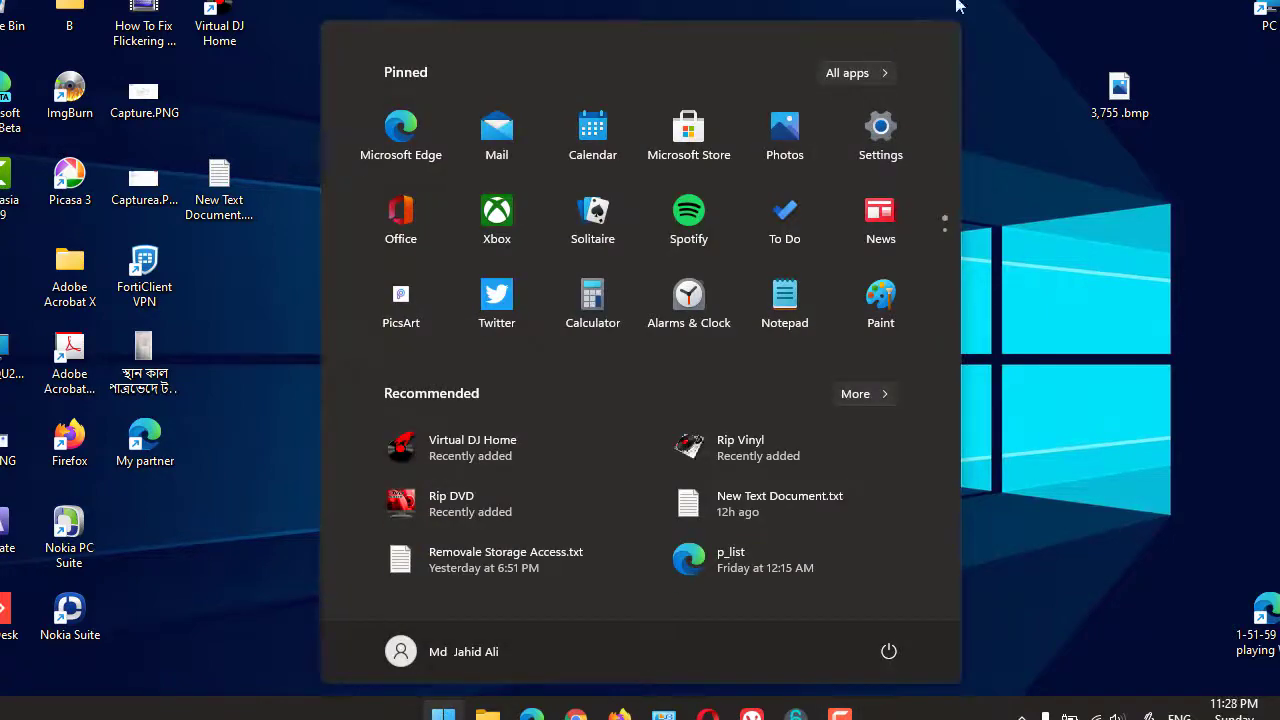
pyautogui.click(866, 77)
pyautogui.scroll(-3, 596, 233)
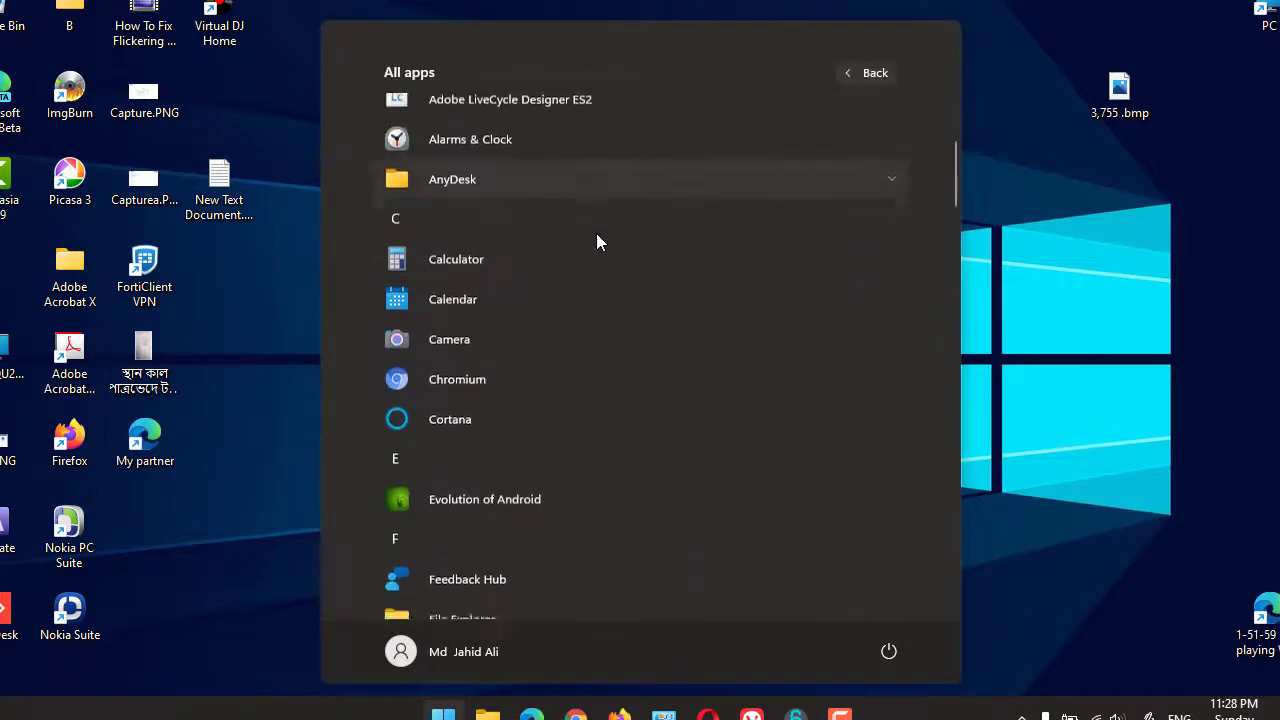
pyautogui.scroll(-3, 598, 234)
pyautogui.scroll(-5, 598, 234)
pyautogui.scroll(-3, 598, 234)
pyautogui.scroll(-2, 598, 235)
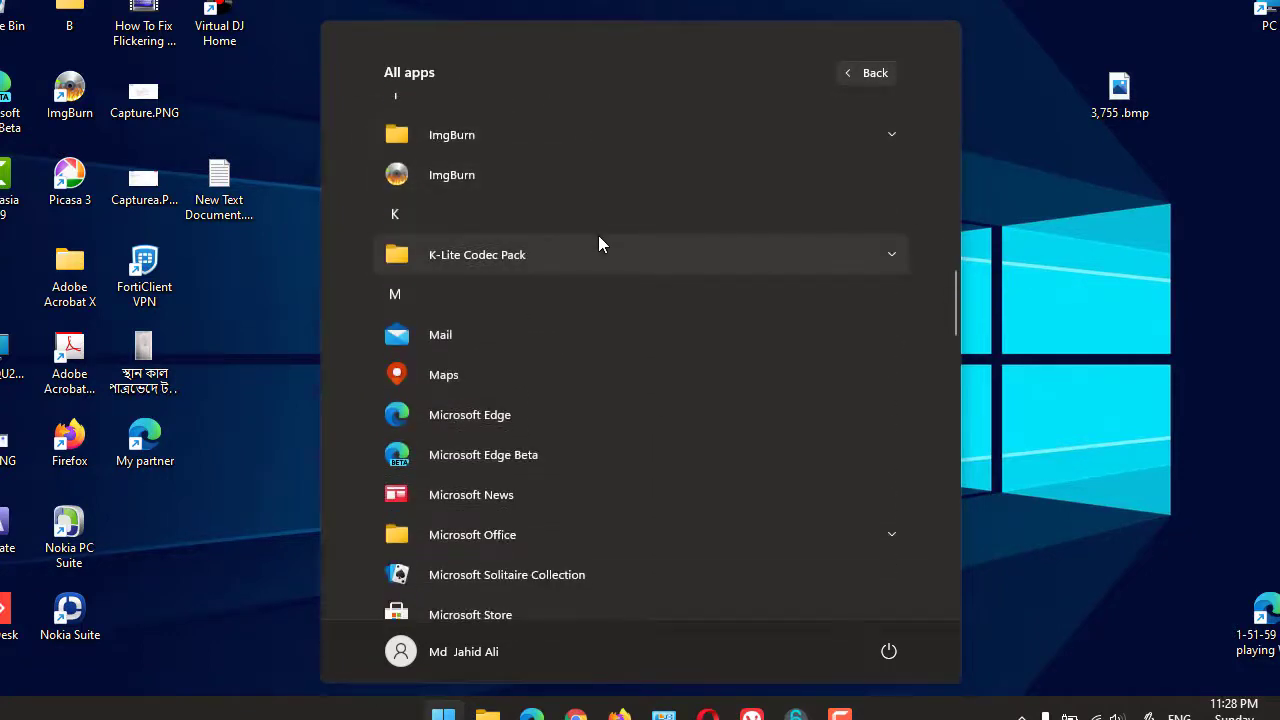
pyautogui.scroll(-3, 598, 235)
pyautogui.scroll(-2, 599, 234)
pyautogui.scroll(2, 535, 255)
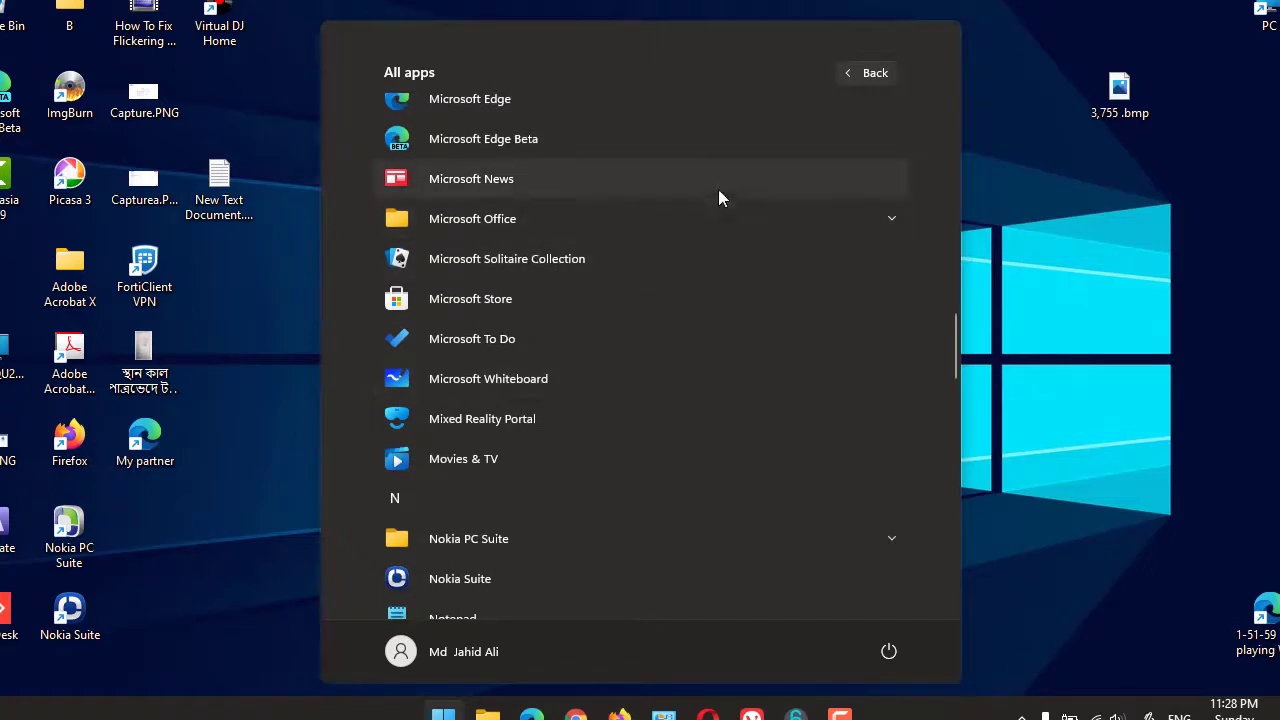
pyautogui.click(696, 214)
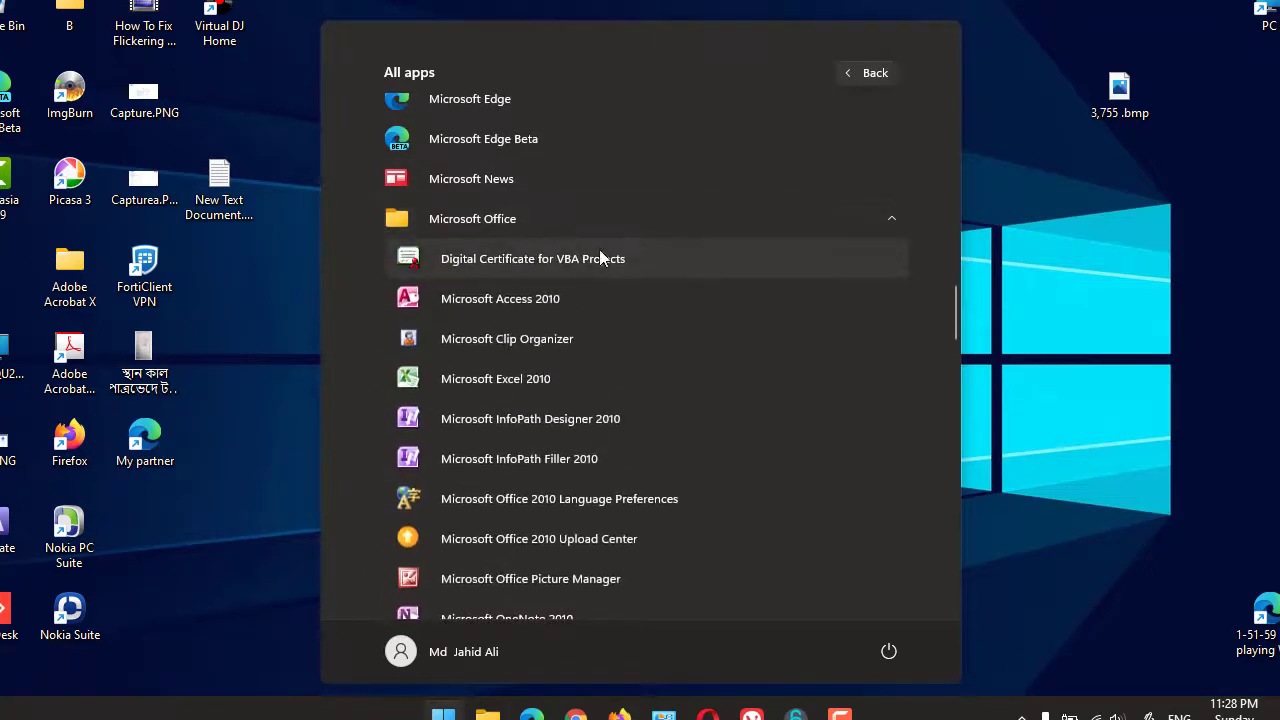
# Launch Excel 2010 with a blank Book1, reposition its window, and close the Activation Wizard.
pyautogui.click(509, 379)
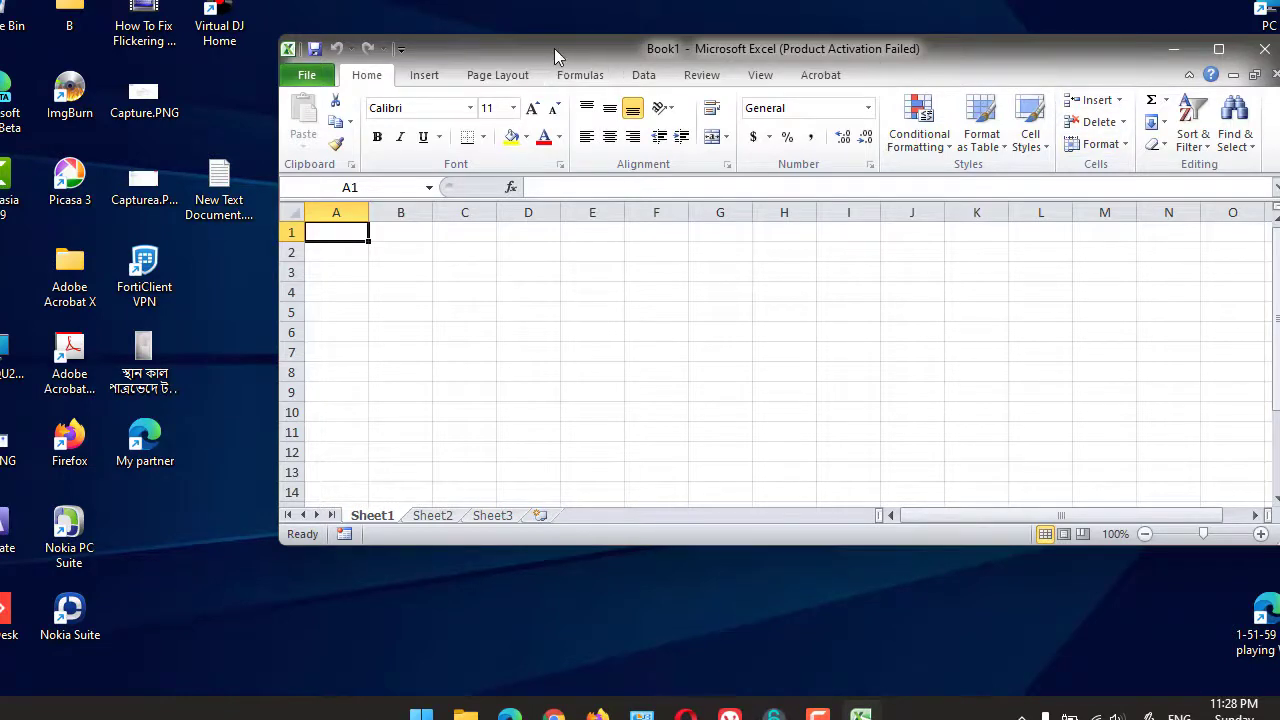
pyautogui.moveTo(554, 48)
pyautogui.mouseDown()
pyautogui.moveTo(514, 38)
pyautogui.moveTo(571, 13)
pyautogui.mouseUp()
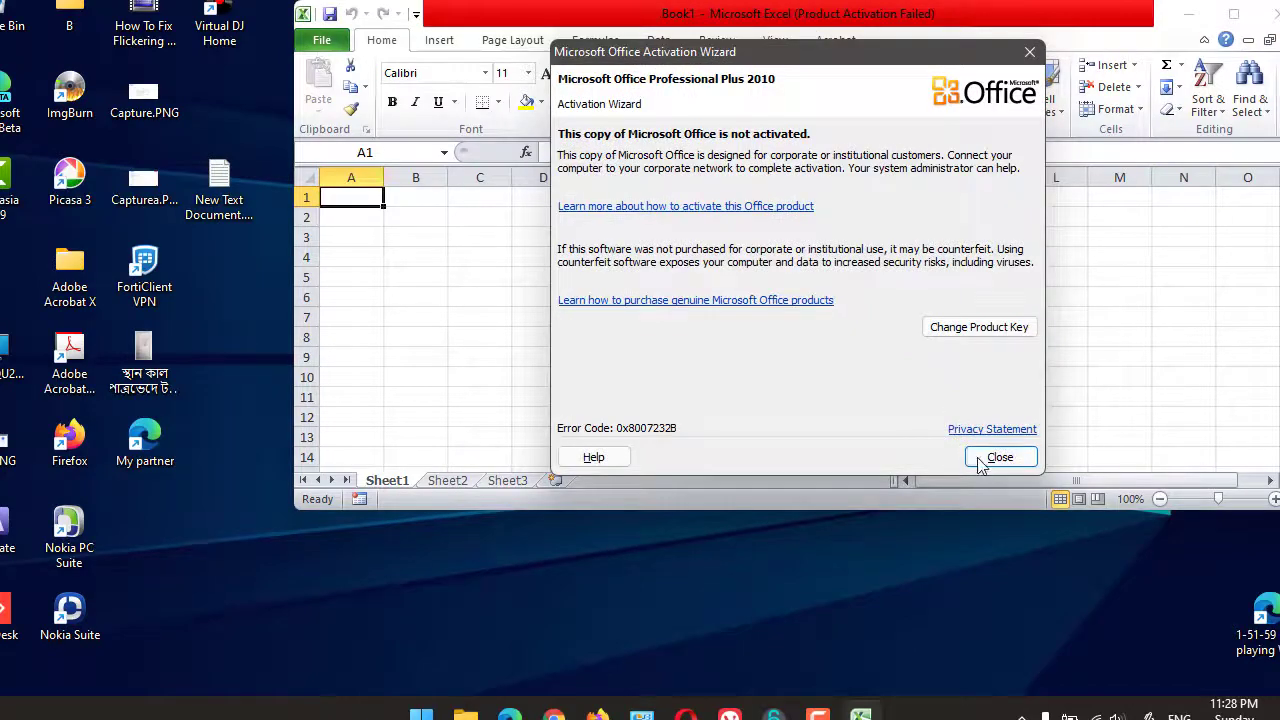
pyautogui.click(980, 460)
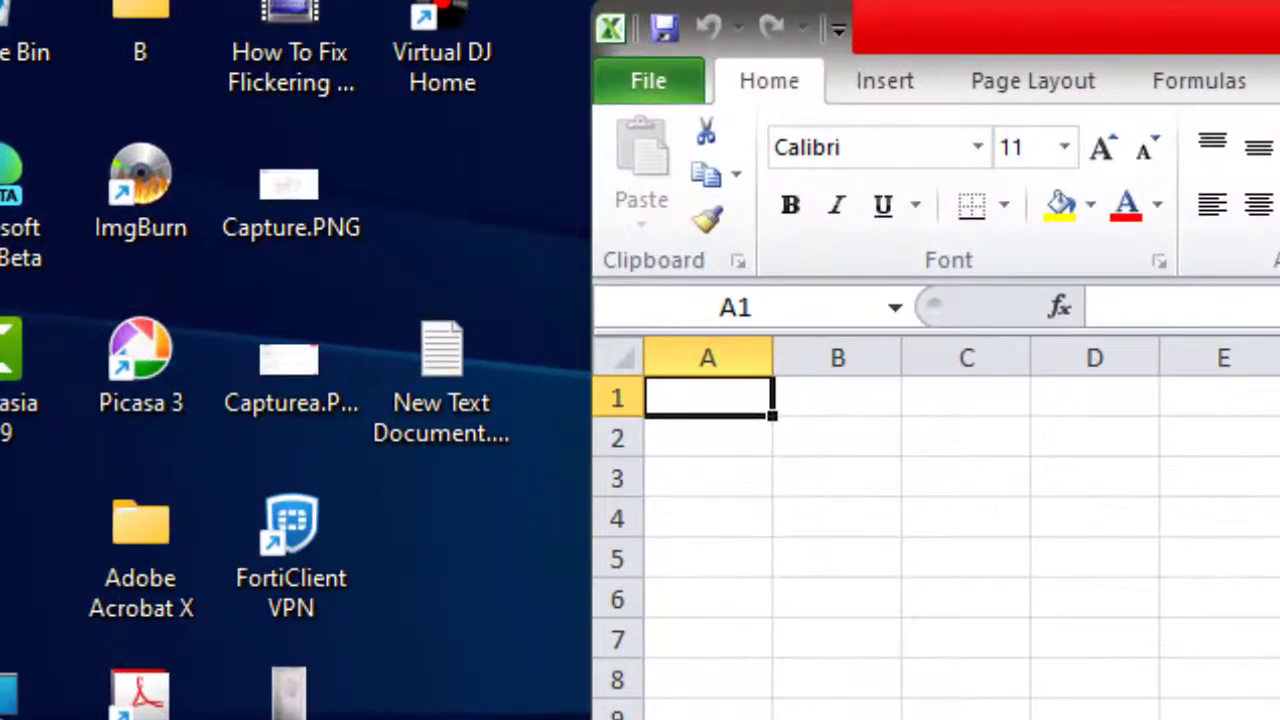
# Tick Developer under Main Tabs in Excel Options' Customize Ribbon settings and confirm with OK.
pyautogui.click(356, 44)
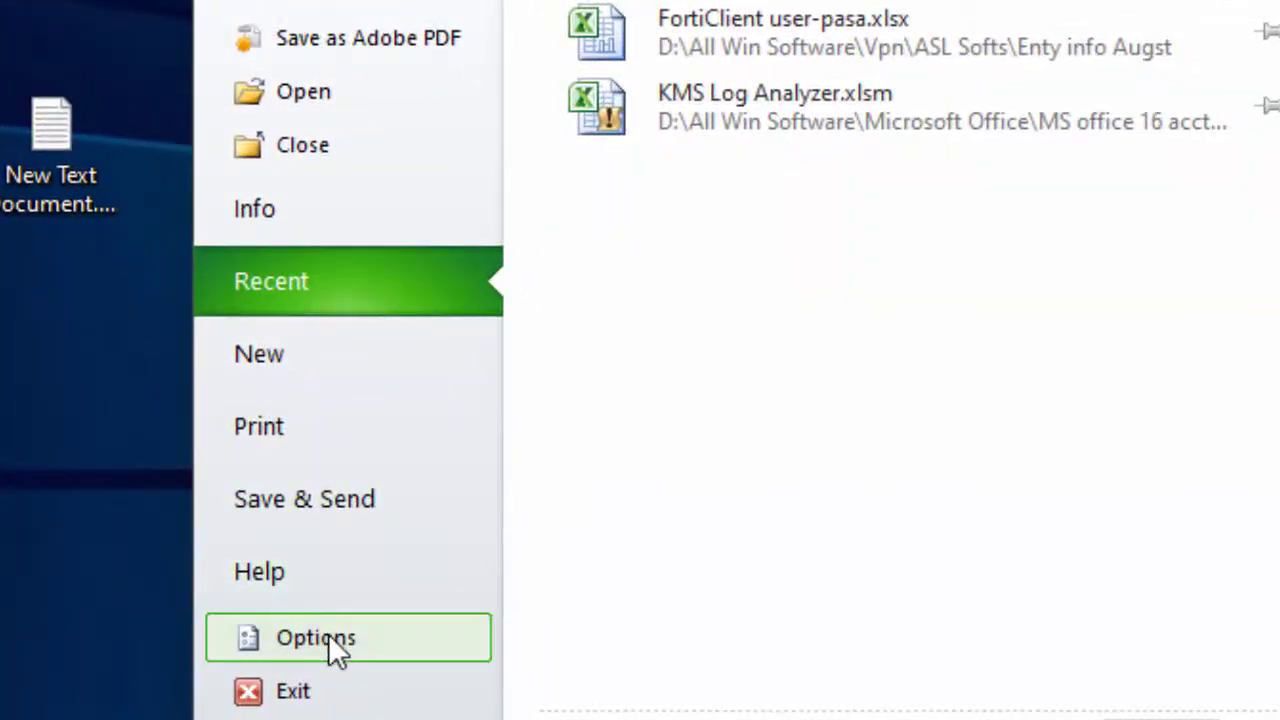
pyautogui.click(388, 676)
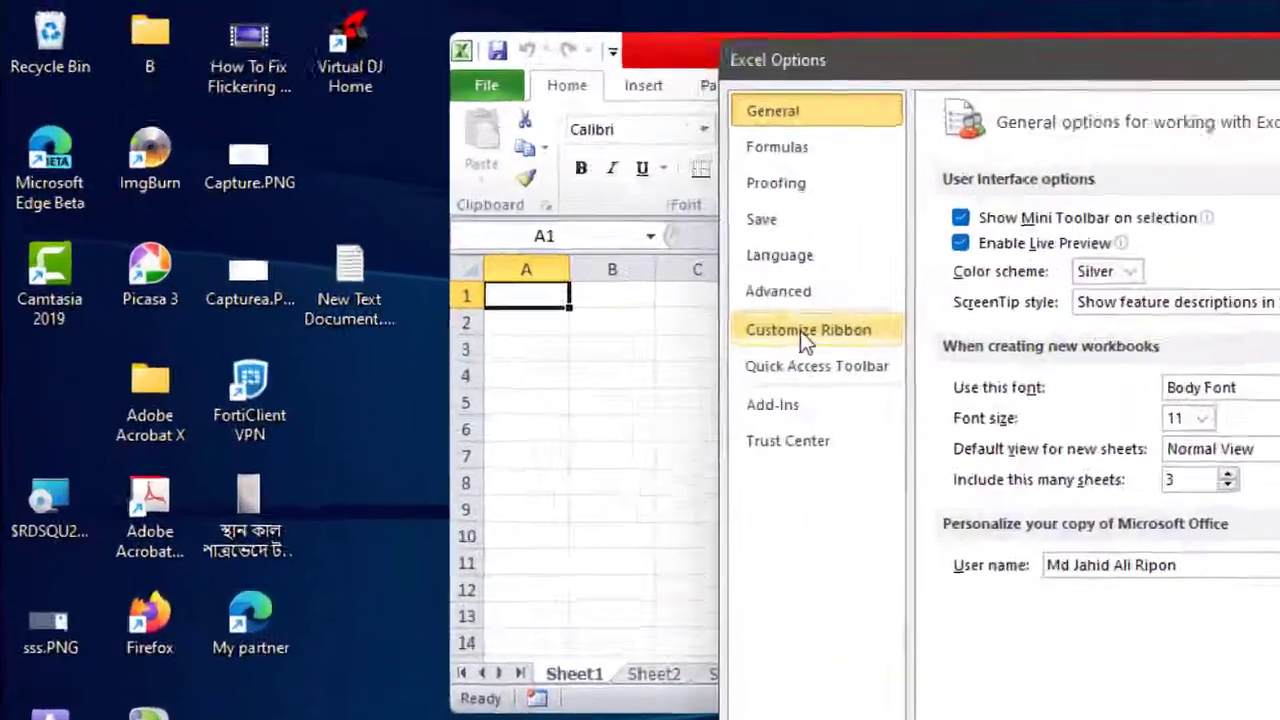
pyautogui.click(514, 238)
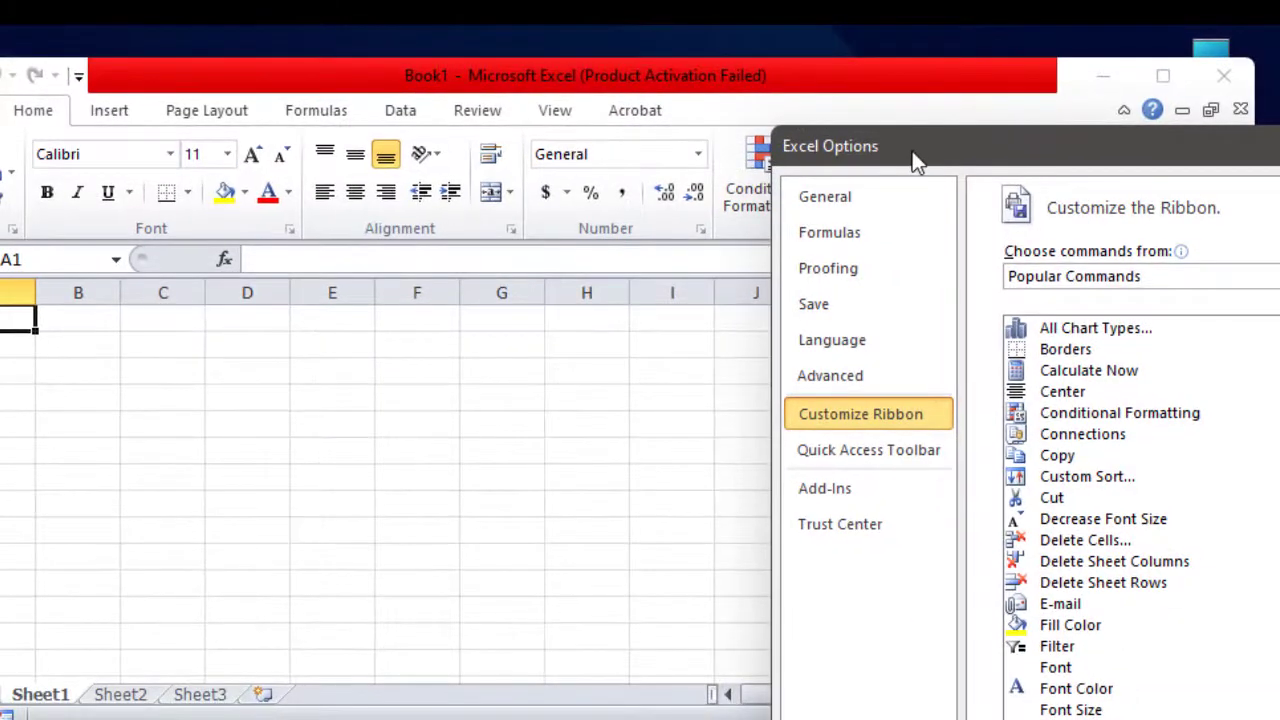
pyautogui.moveTo(910, 150); pyautogui.dragTo(259, 103)
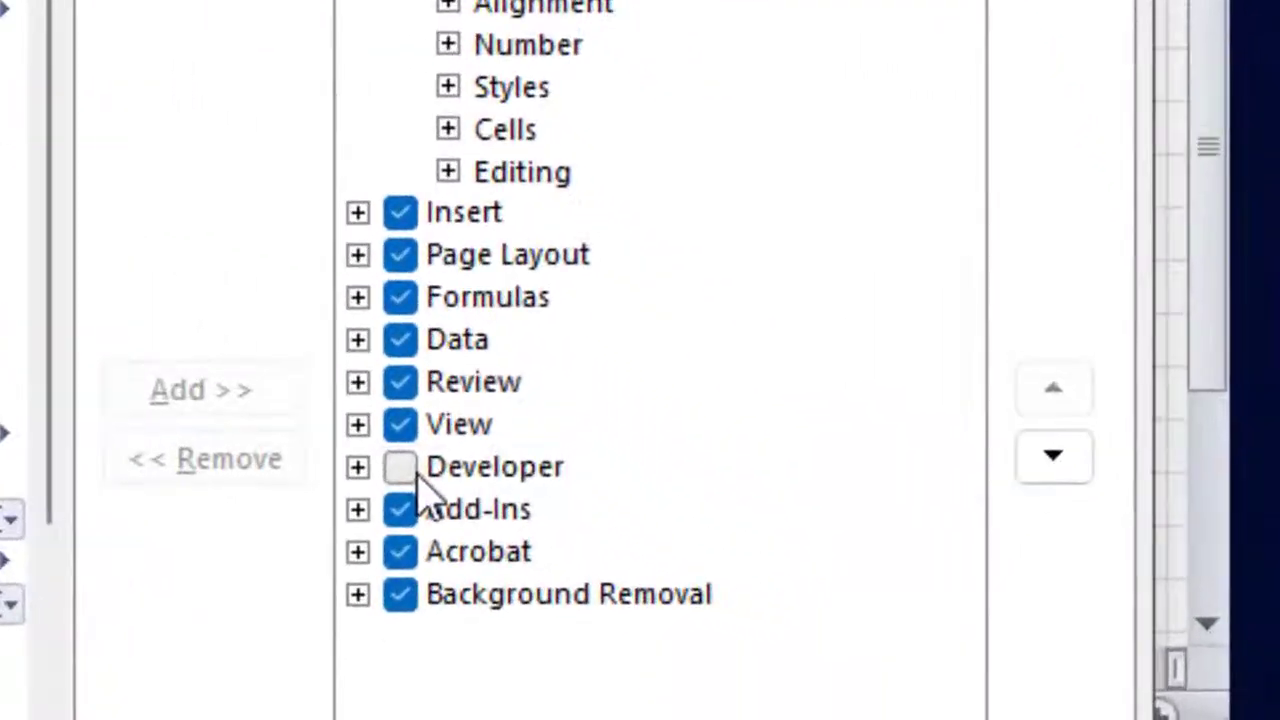
pyautogui.click(840, 593)
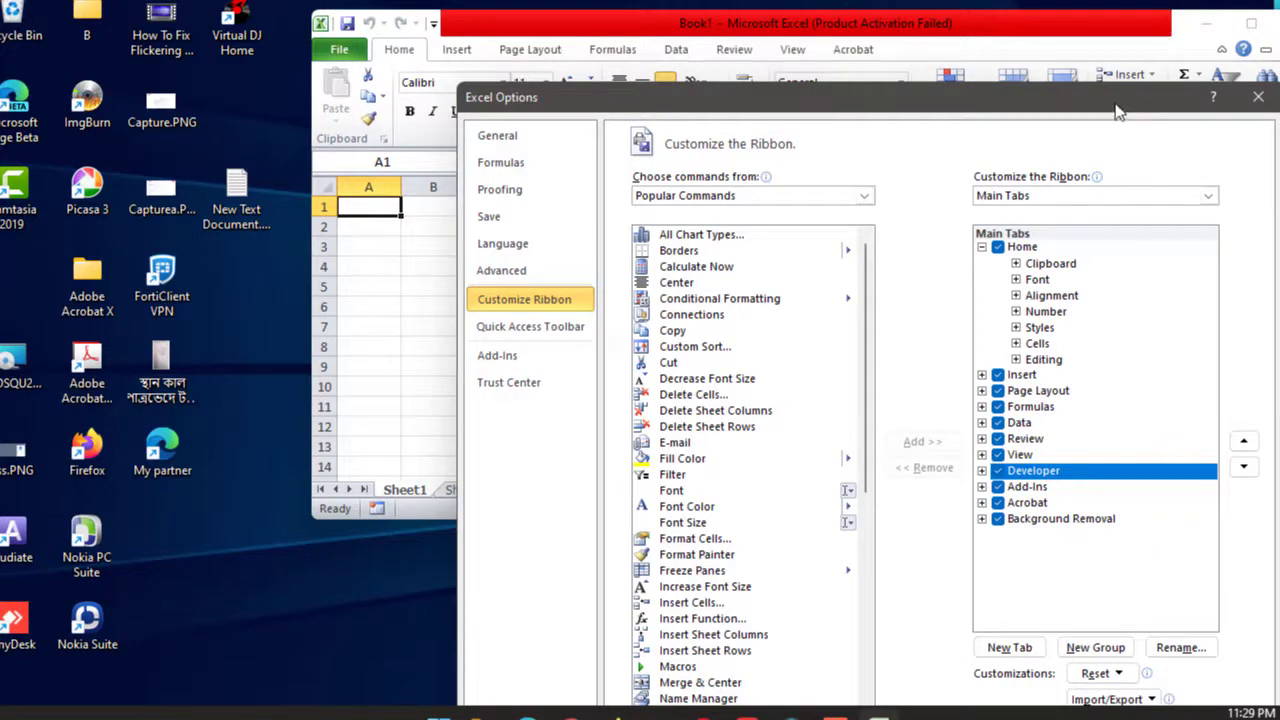
pyautogui.moveTo(1116, 105); pyautogui.dragTo(1114, 86)
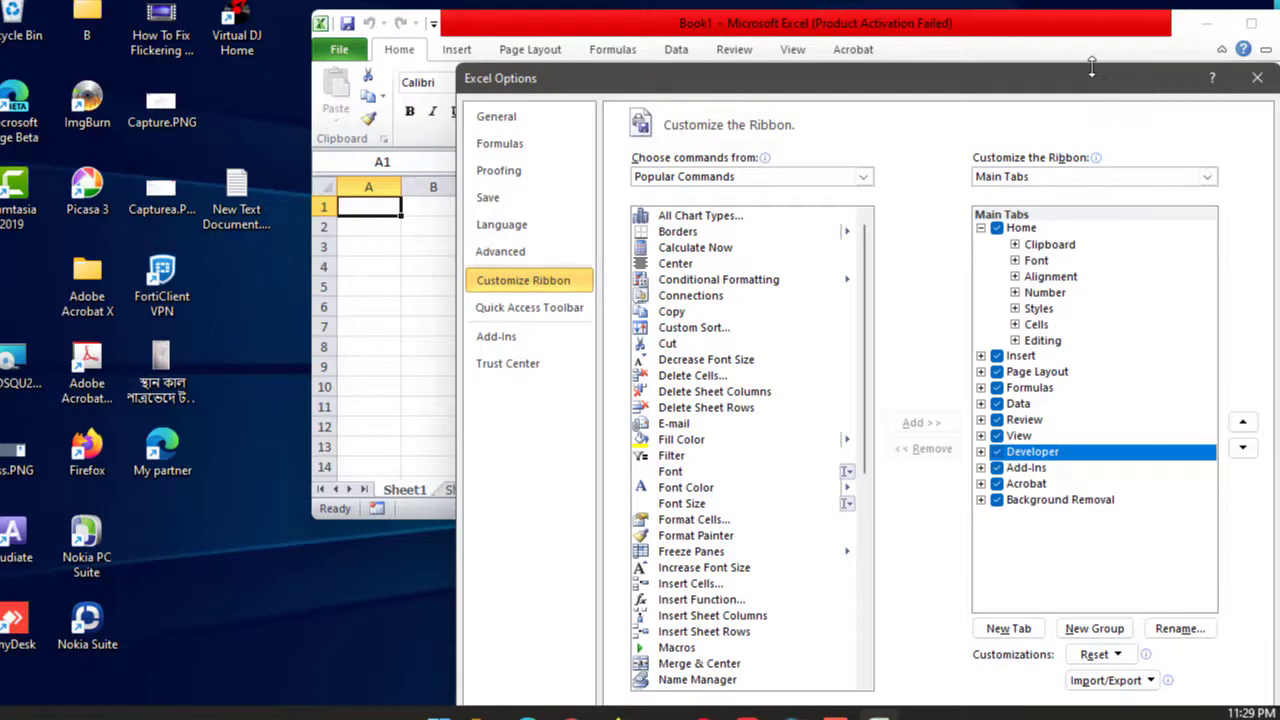
pyautogui.moveTo(1092, 68); pyautogui.dragTo(1089, 72)
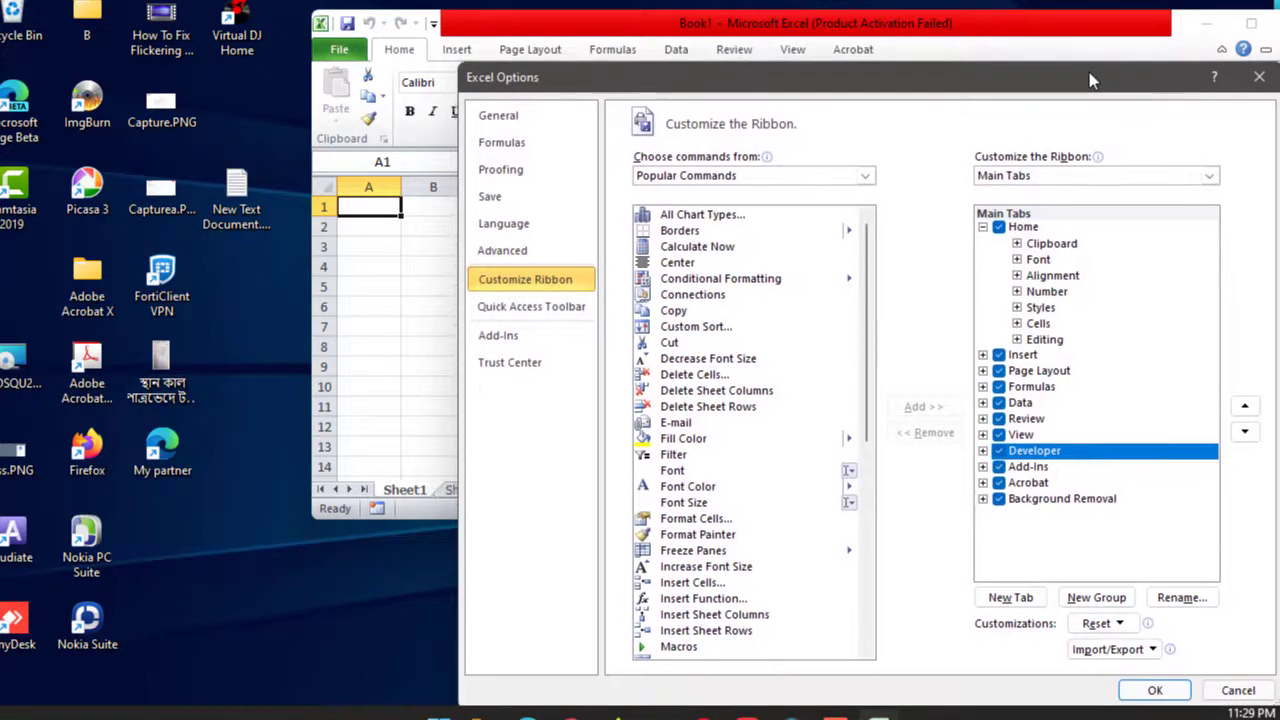
pyautogui.click(1177, 692)
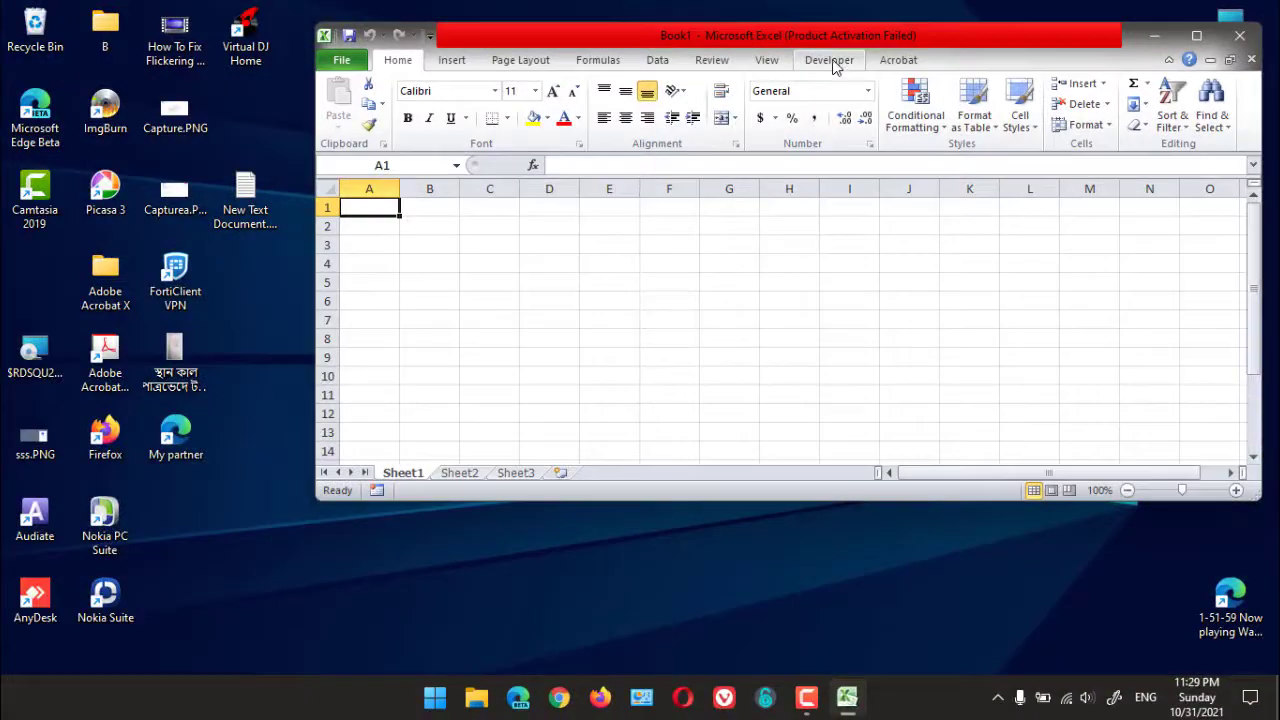
# Begin recording a macro named Bangla with shortcut Ctrl+a, stored in This Workbook.
pyautogui.click(830, 60)
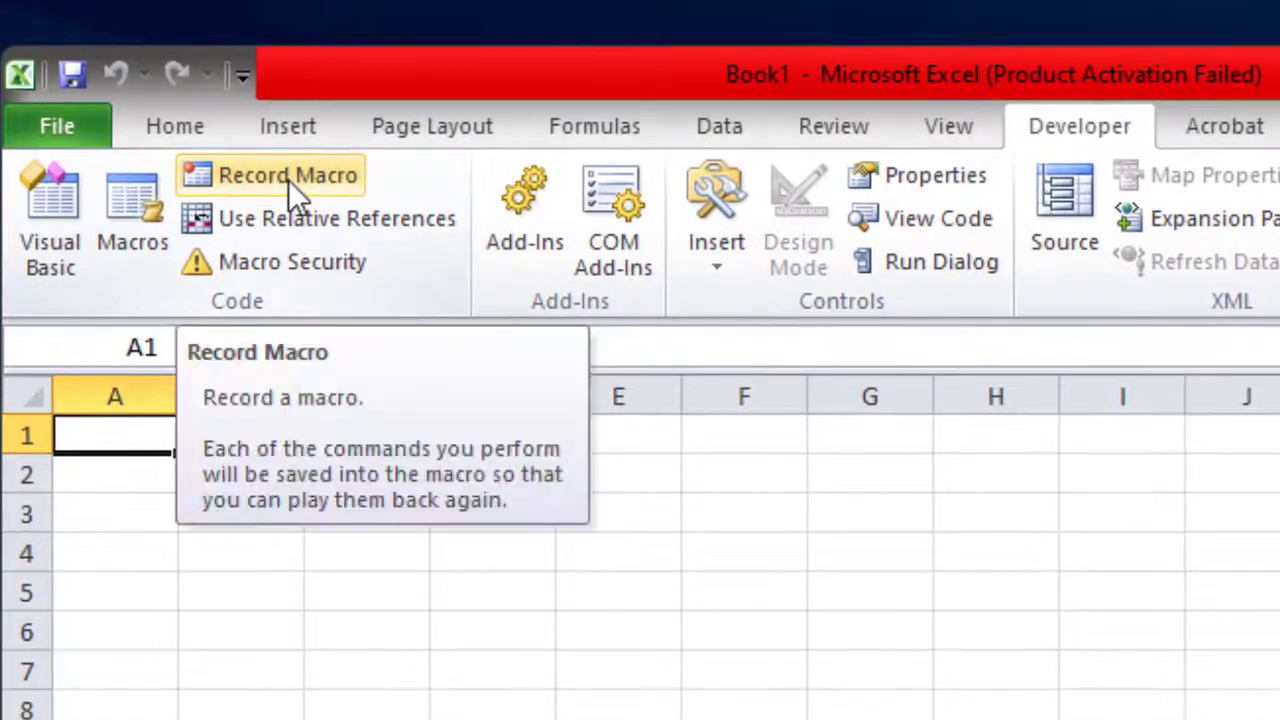
pyautogui.click(280, 177)
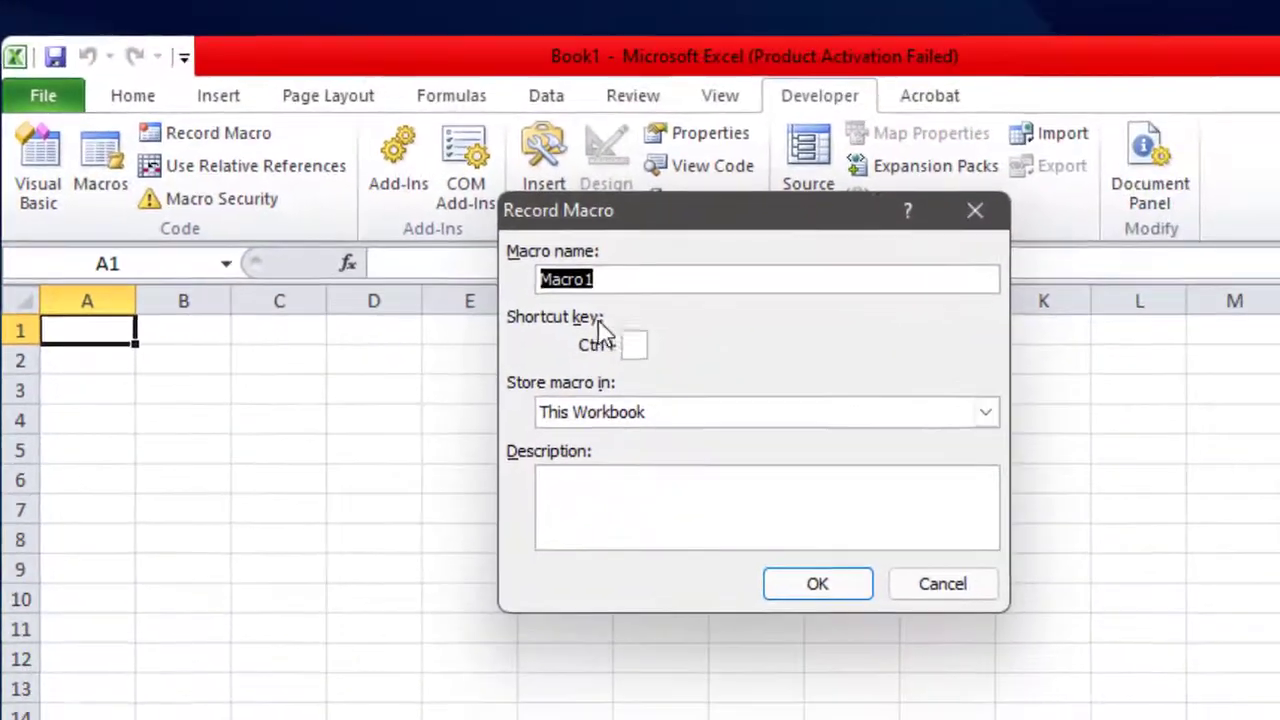
pyautogui.click(615, 278)
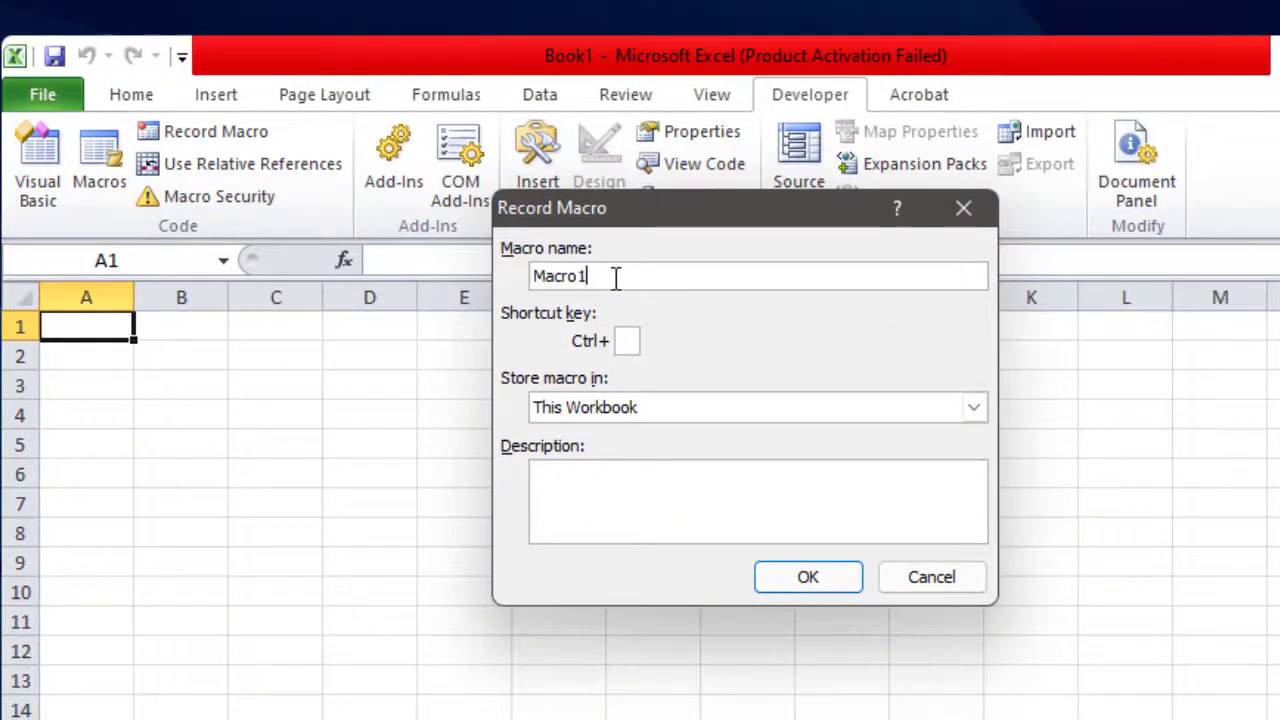
pyautogui.doubleClick(615, 278)
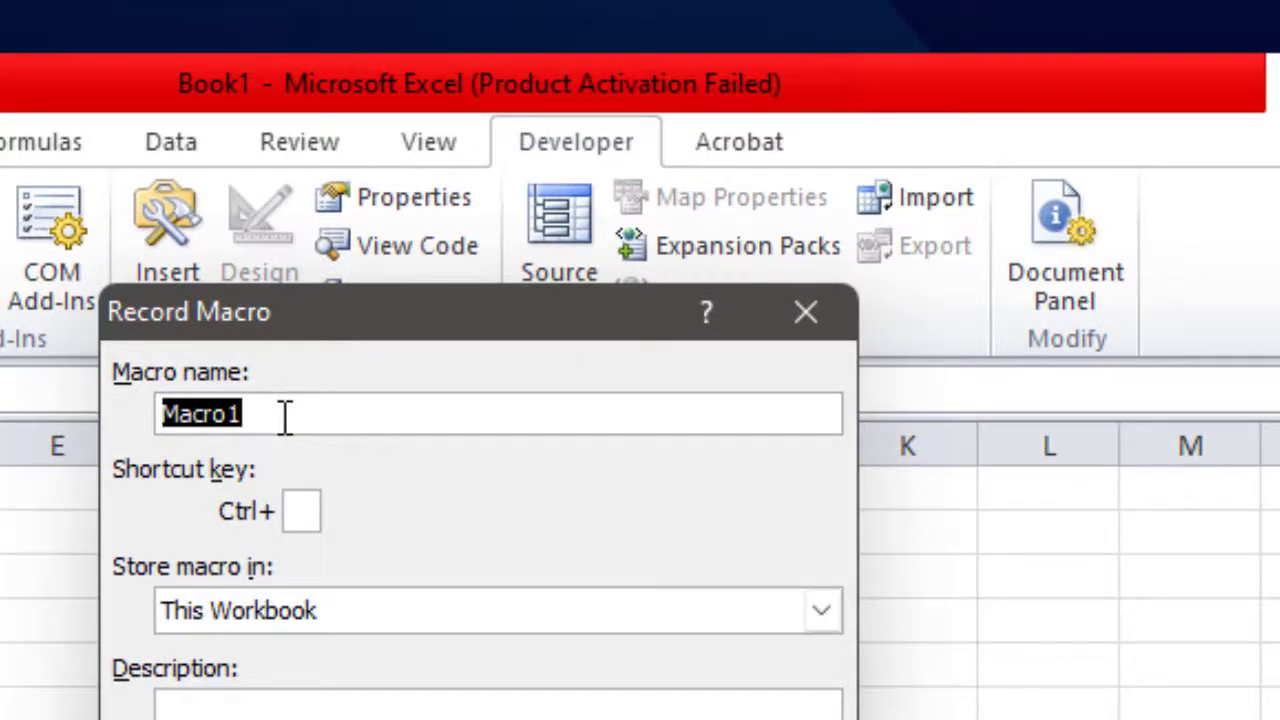
pyautogui.write('ba')
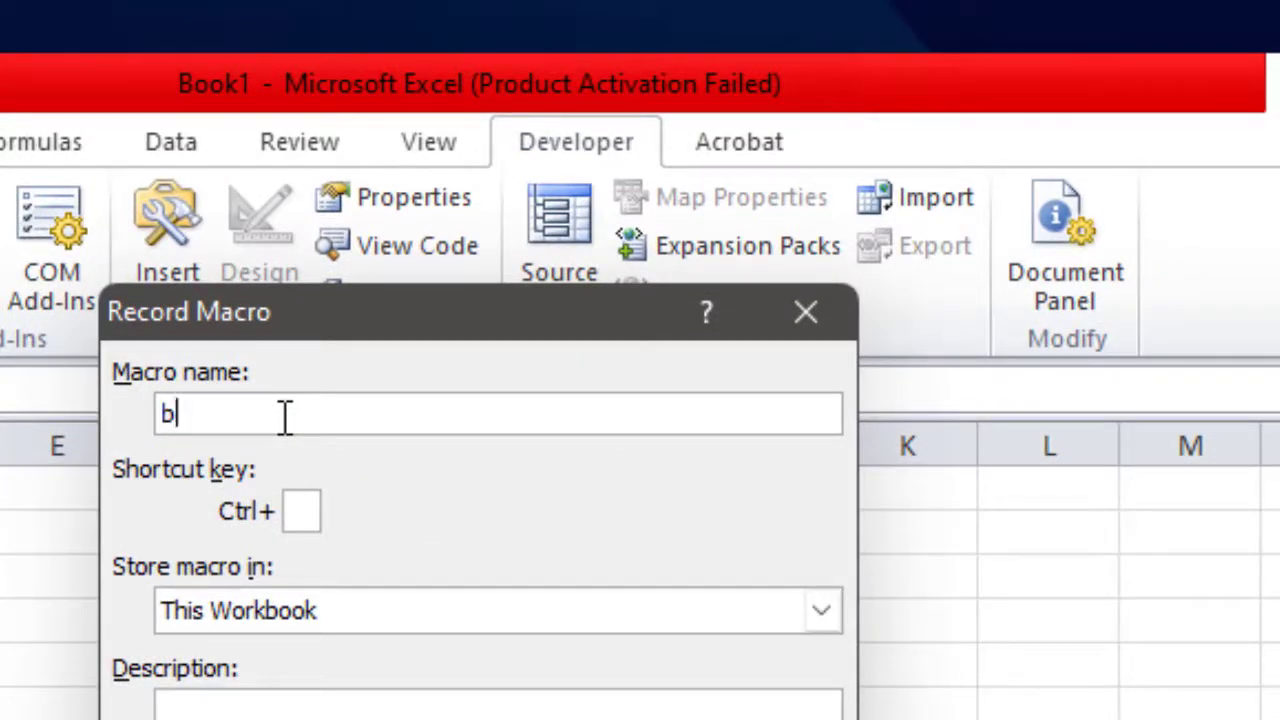
pyautogui.press('BackSpace')
pyautogui.write('b')
pyautogui.write('Bangl')
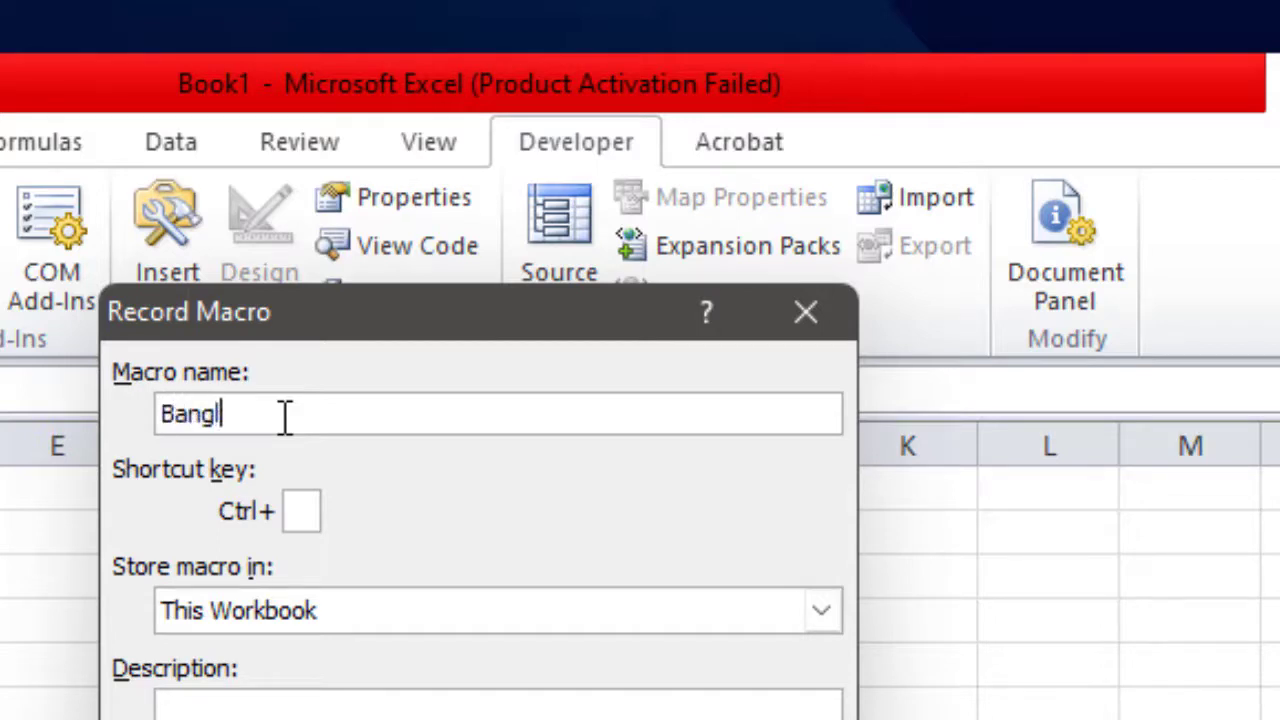
pyautogui.write('a')
pyautogui.write('a')
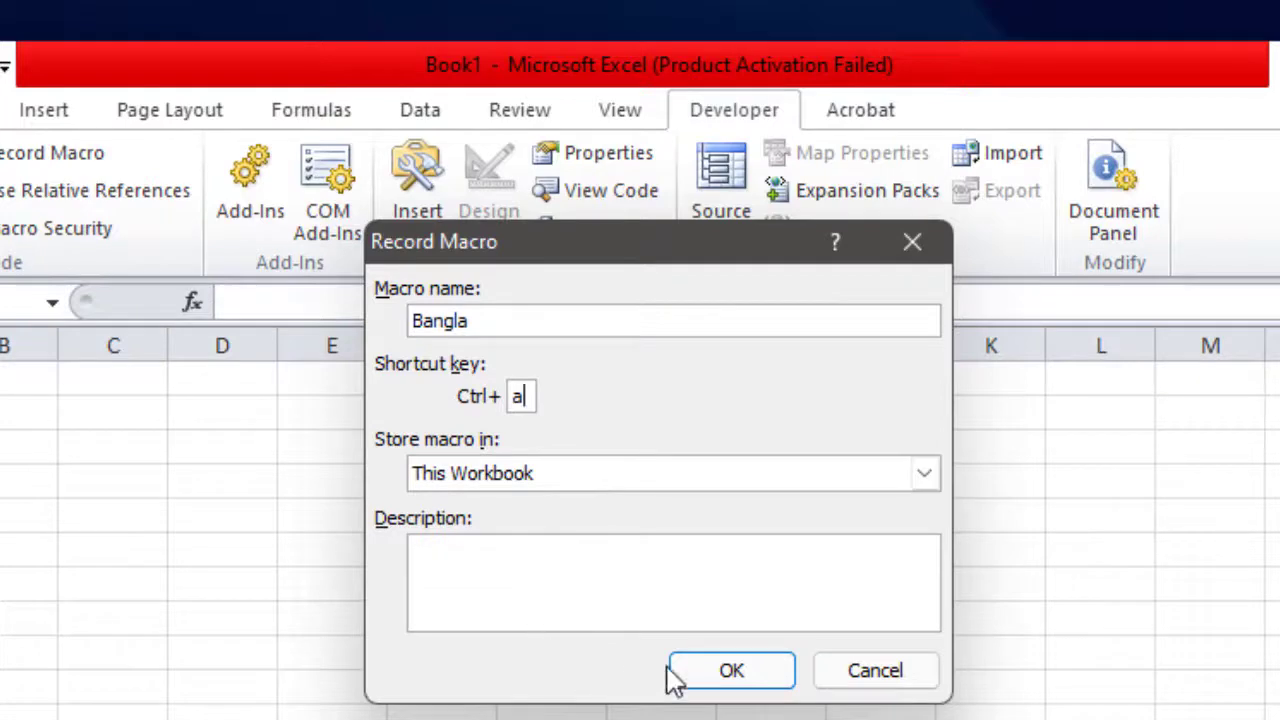
pyautogui.click(733, 671)
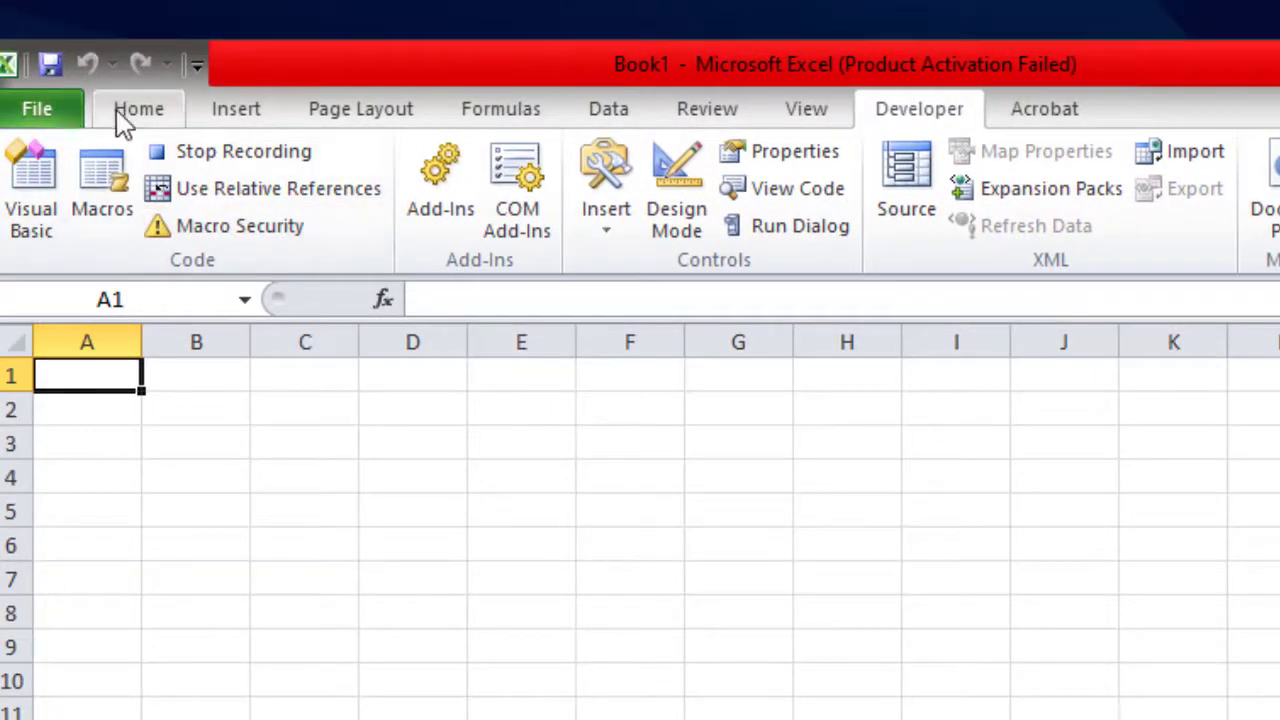
# Change the font to SutonnyMJ in the Home tab's Font box, then return to Developer.
pyautogui.click(145, 118)
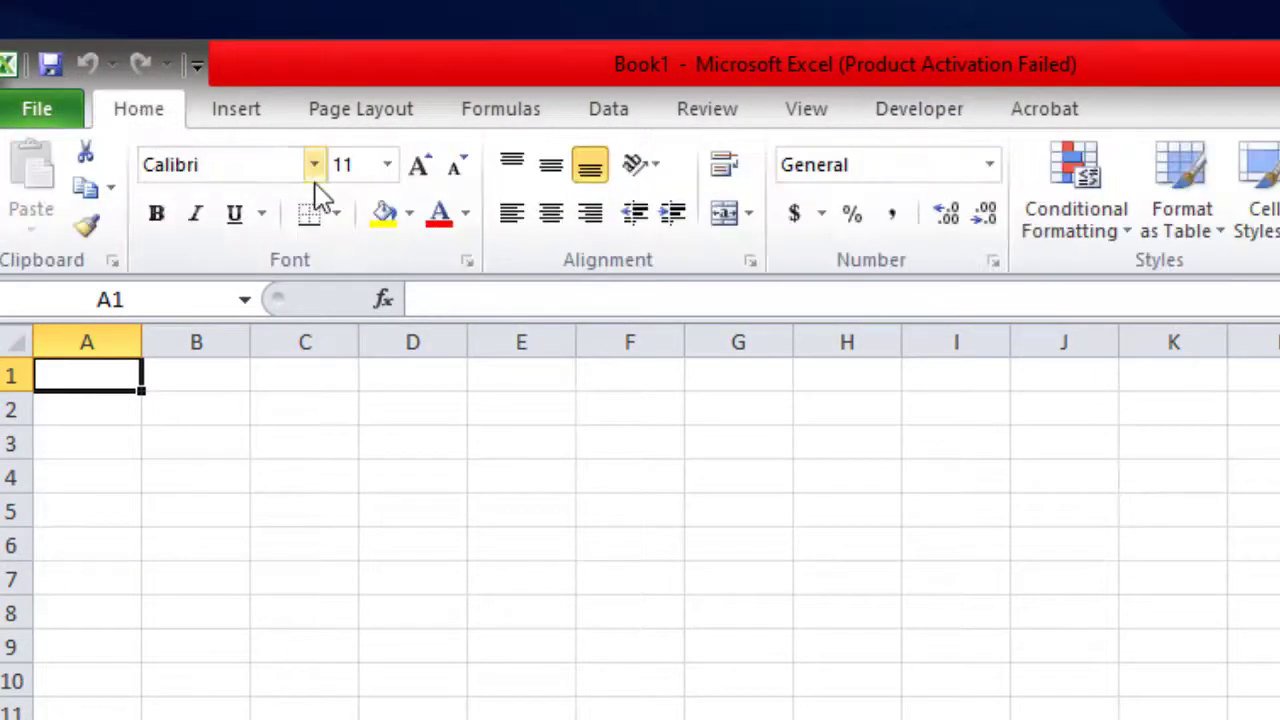
pyautogui.click(247, 166)
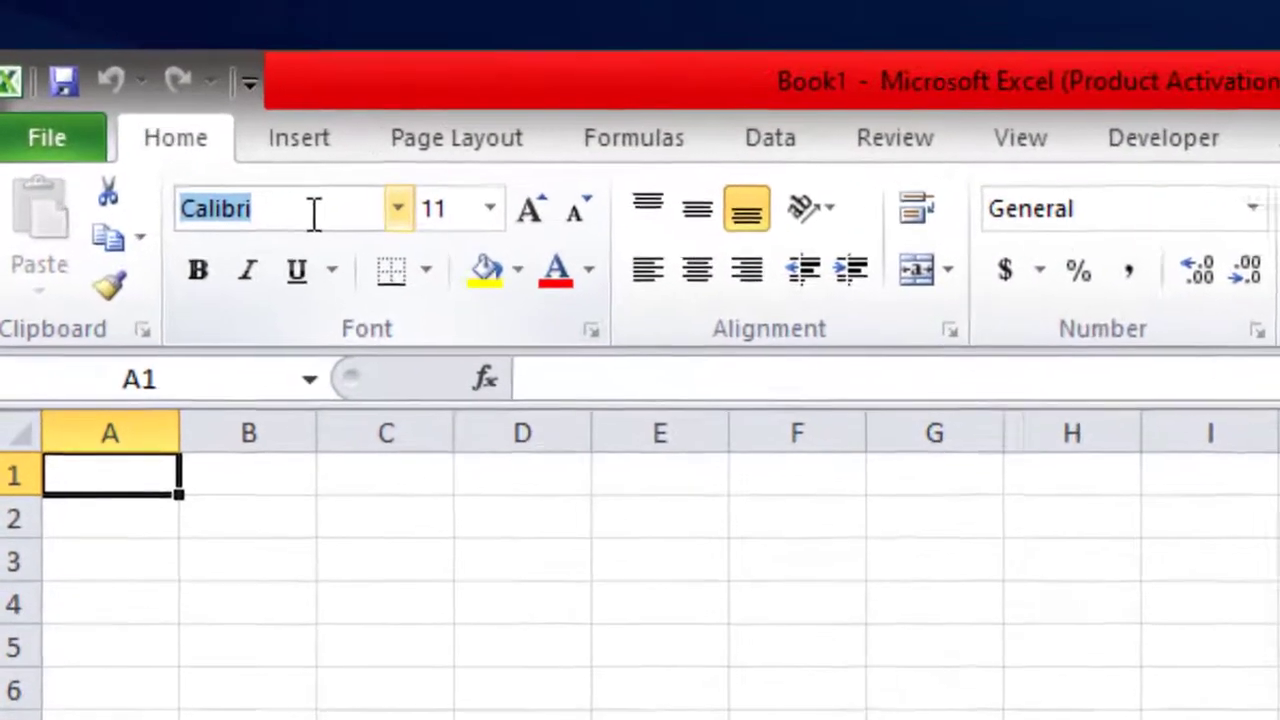
pyautogui.write('S')
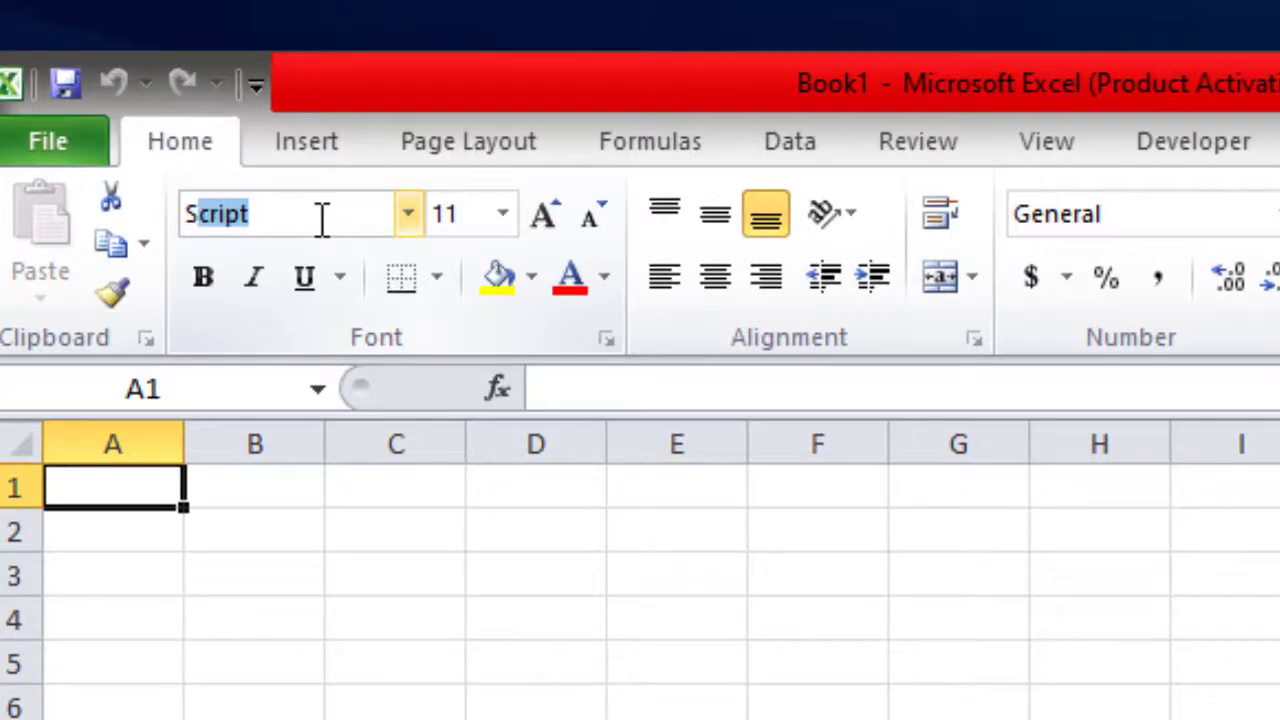
pyautogui.write('utonnyMJ')
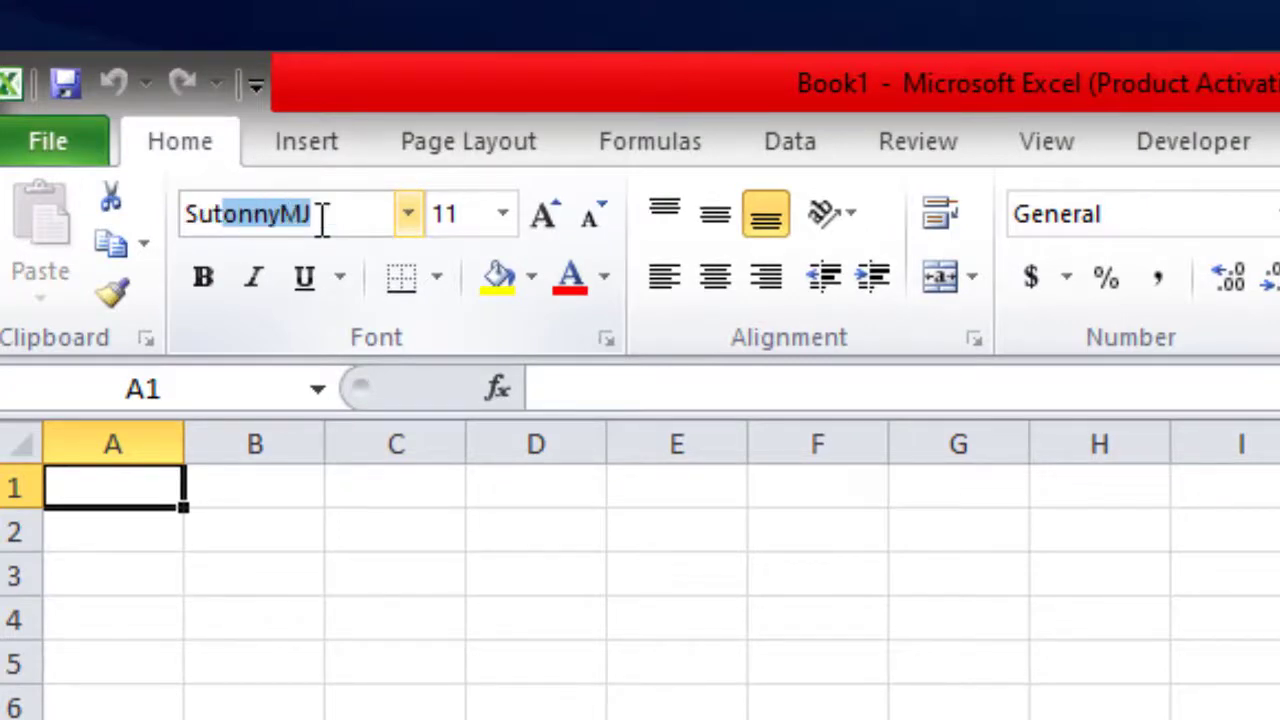
pyautogui.click(416, 207)
pyautogui.press('Return')
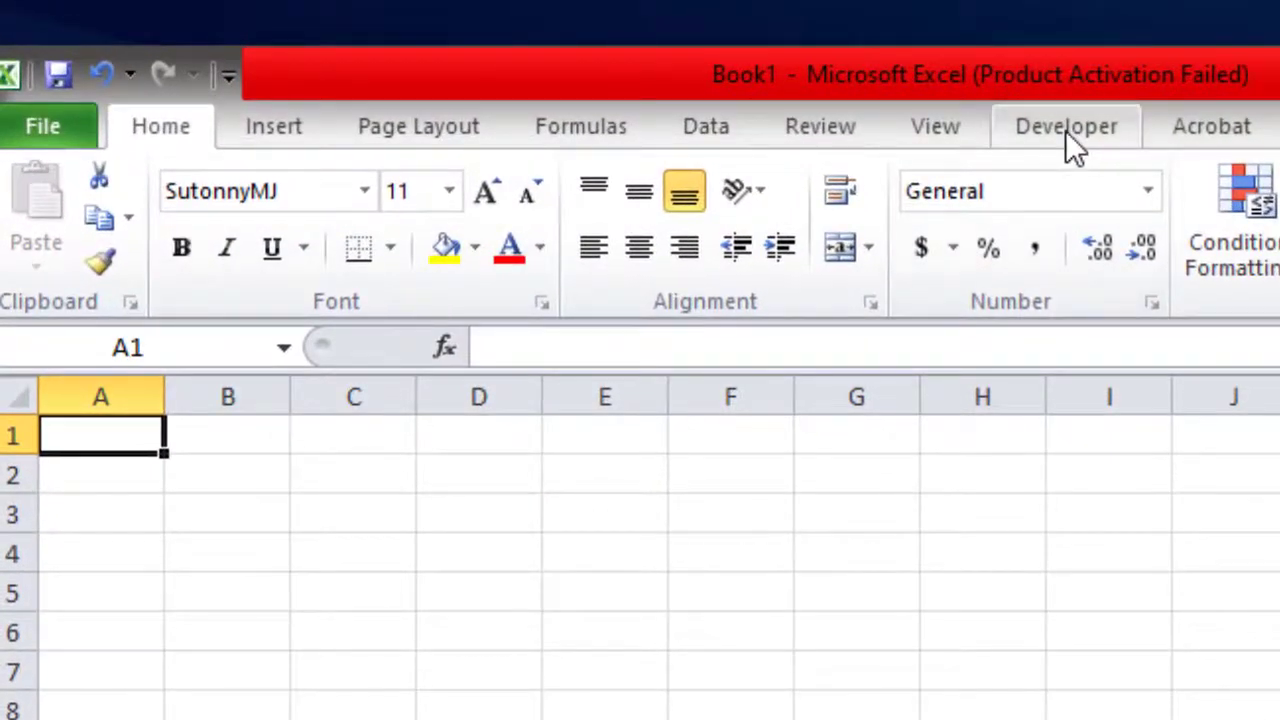
pyautogui.click(1065, 130)
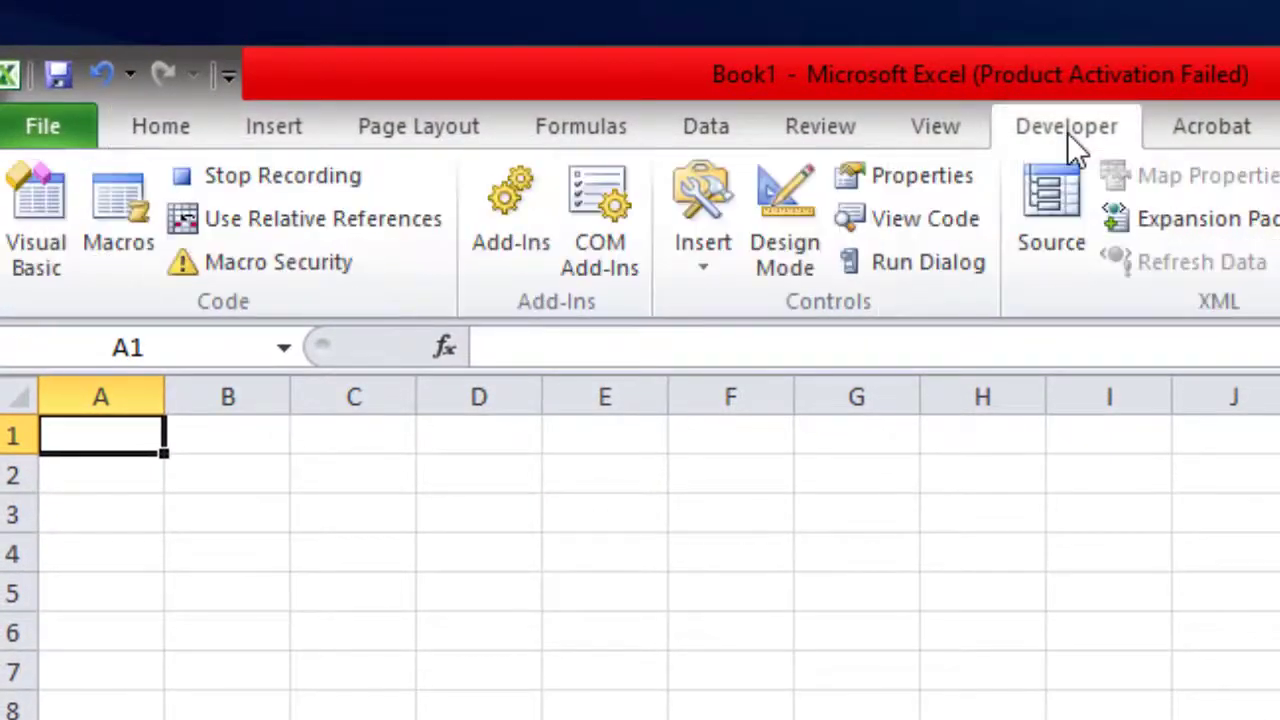
# Stop the Bangla recording, select B2, and start recording an English macro with shortcut Ctrl+s.
pyautogui.click(270, 184)
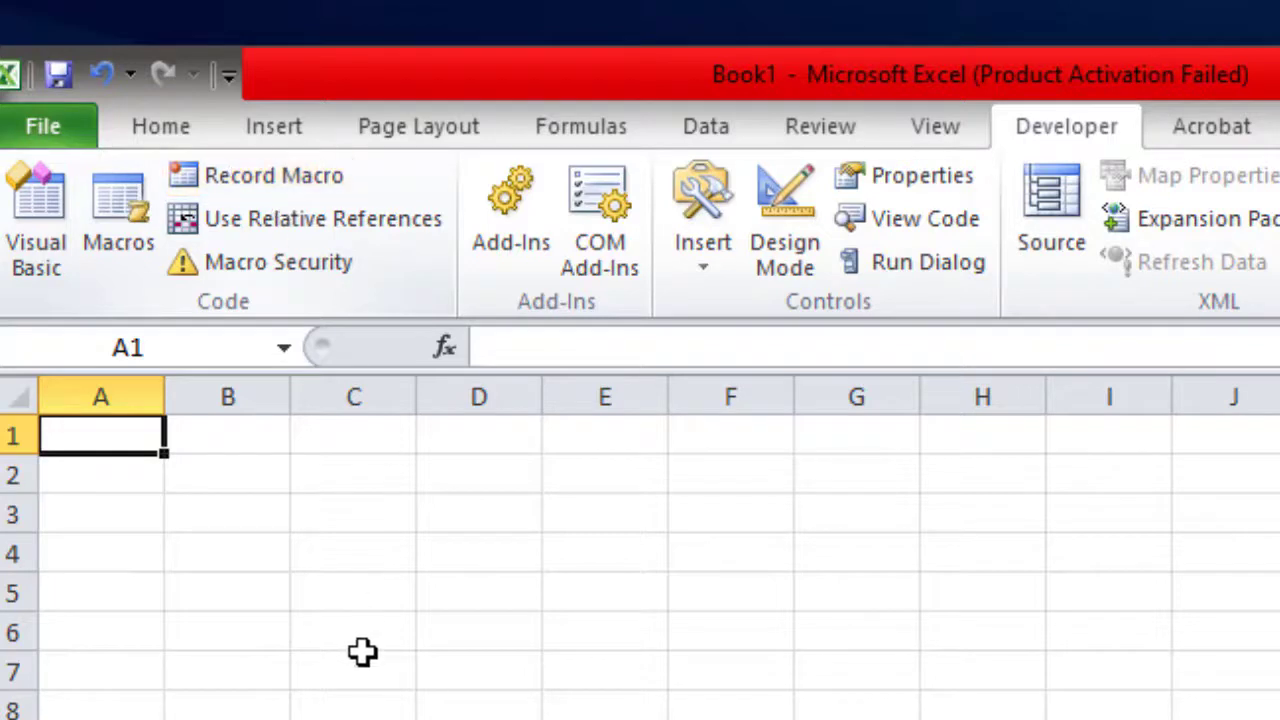
pyautogui.click(186, 467)
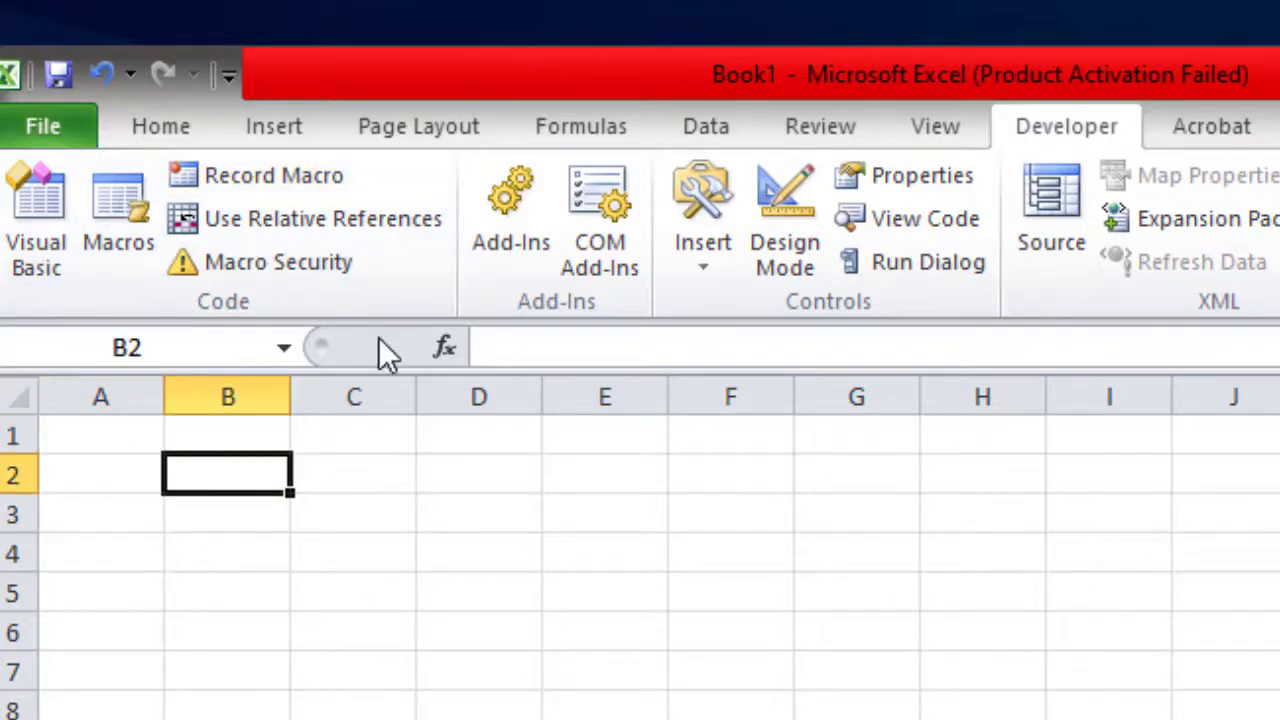
pyautogui.click(270, 191)
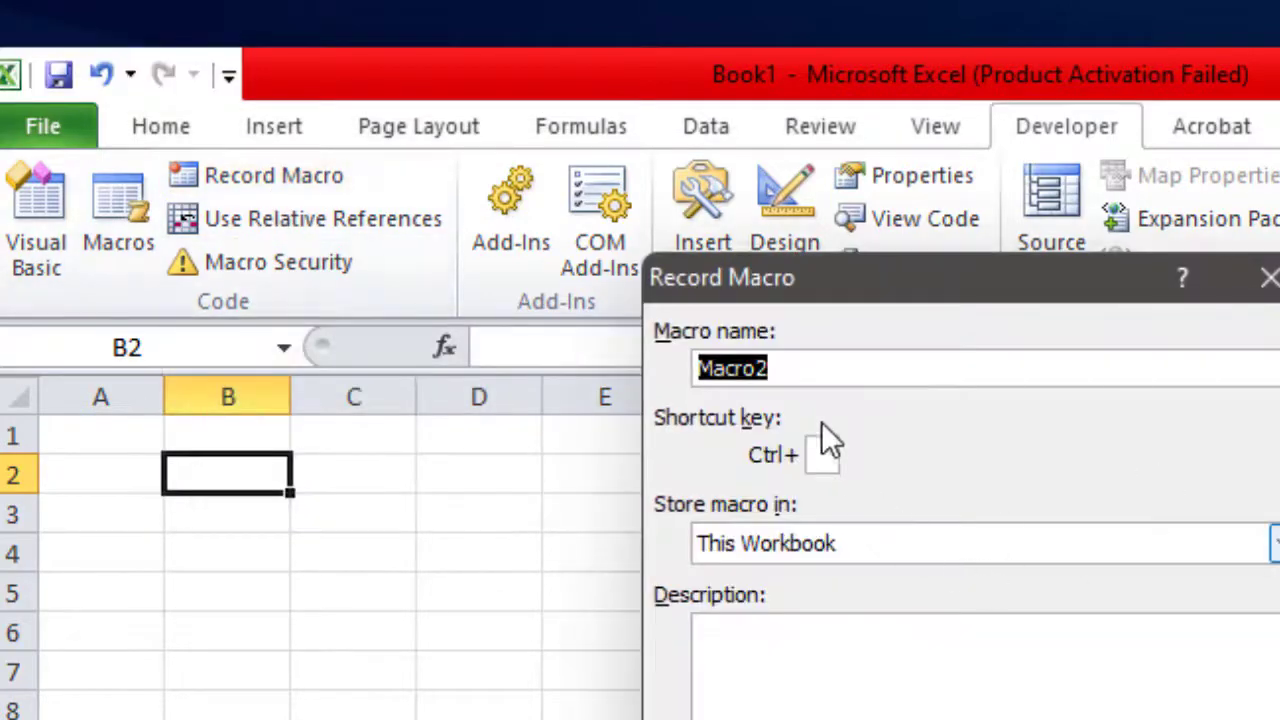
pyautogui.click(757, 368)
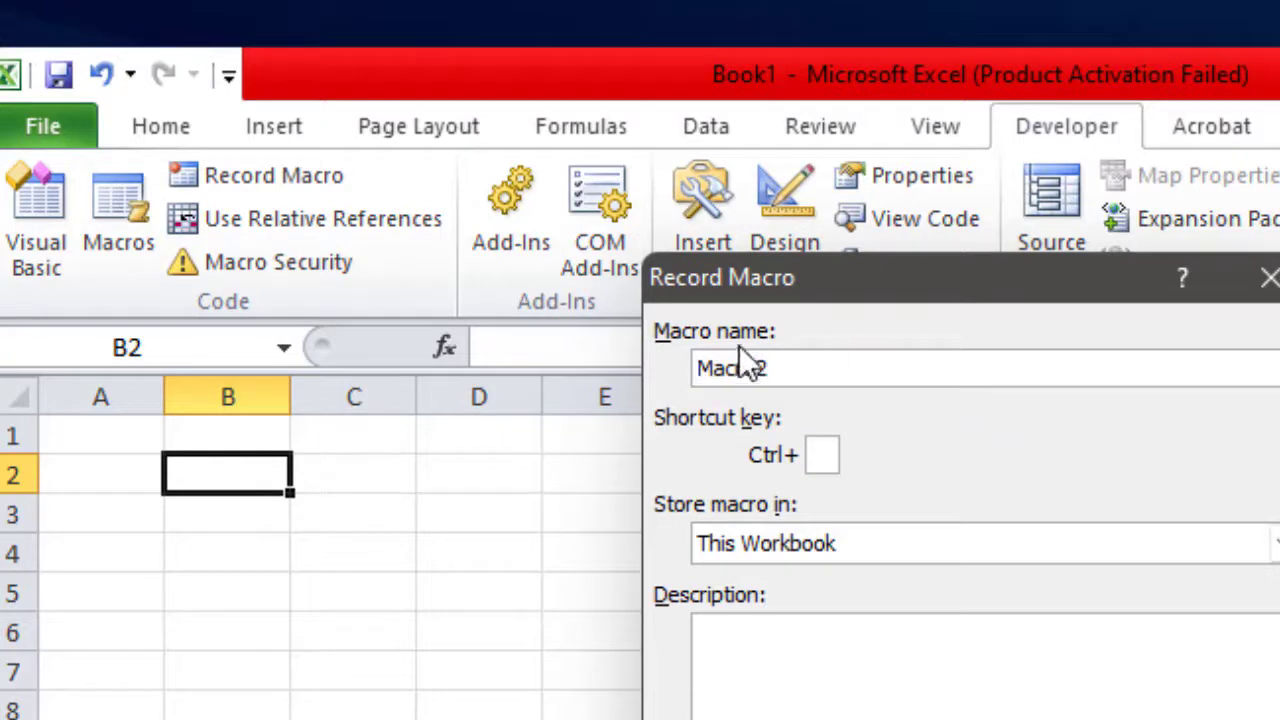
pyautogui.doubleClick(737, 368)
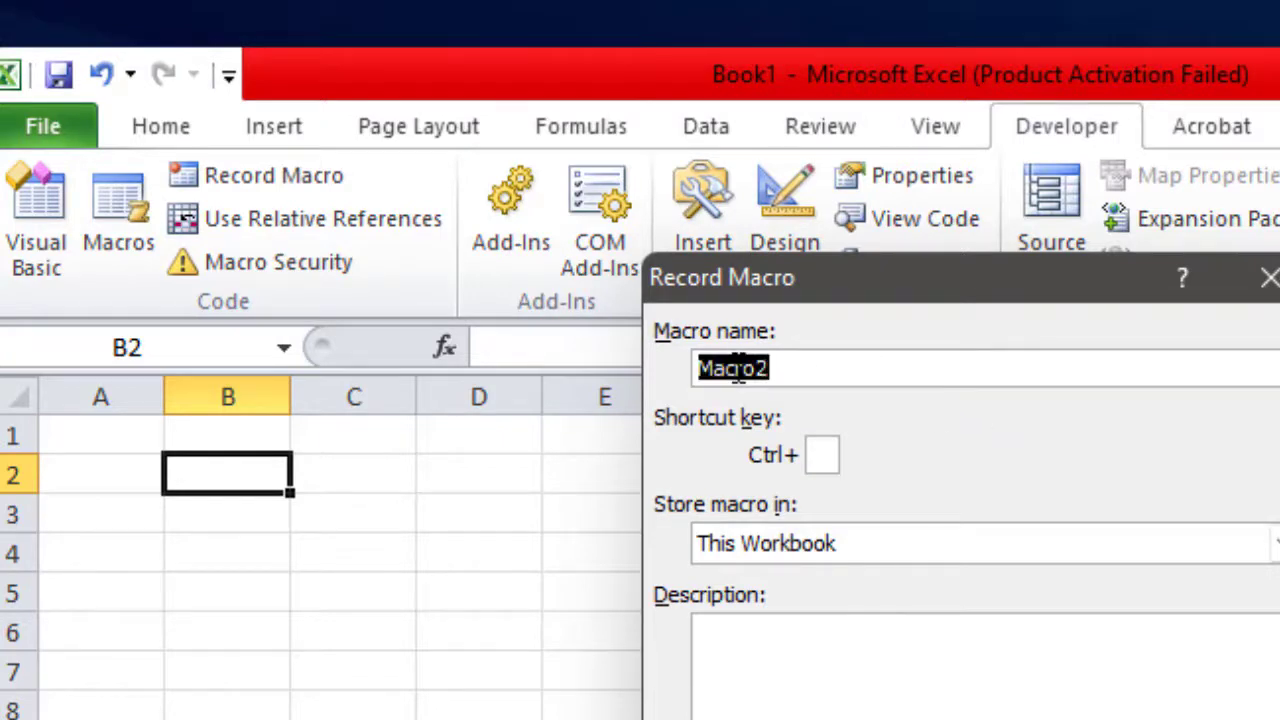
pyautogui.write('E')
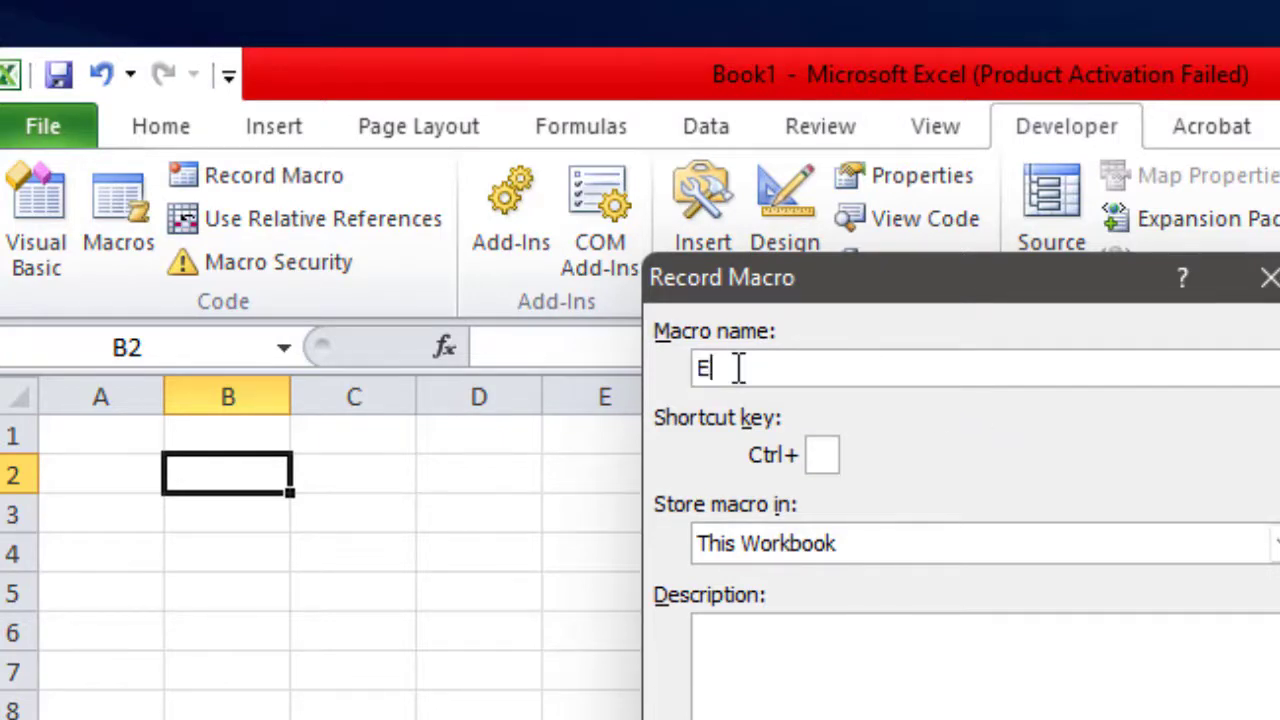
pyautogui.write('nglish')
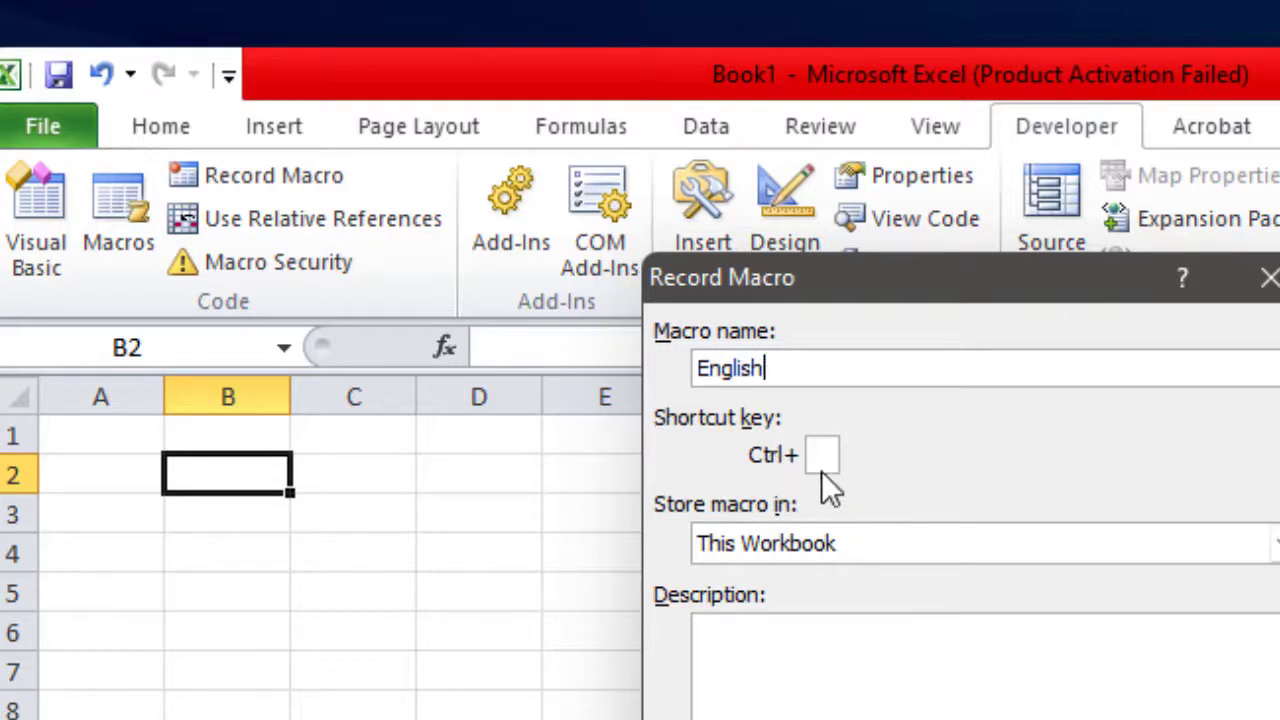
pyautogui.click(822, 460)
pyautogui.write('s')
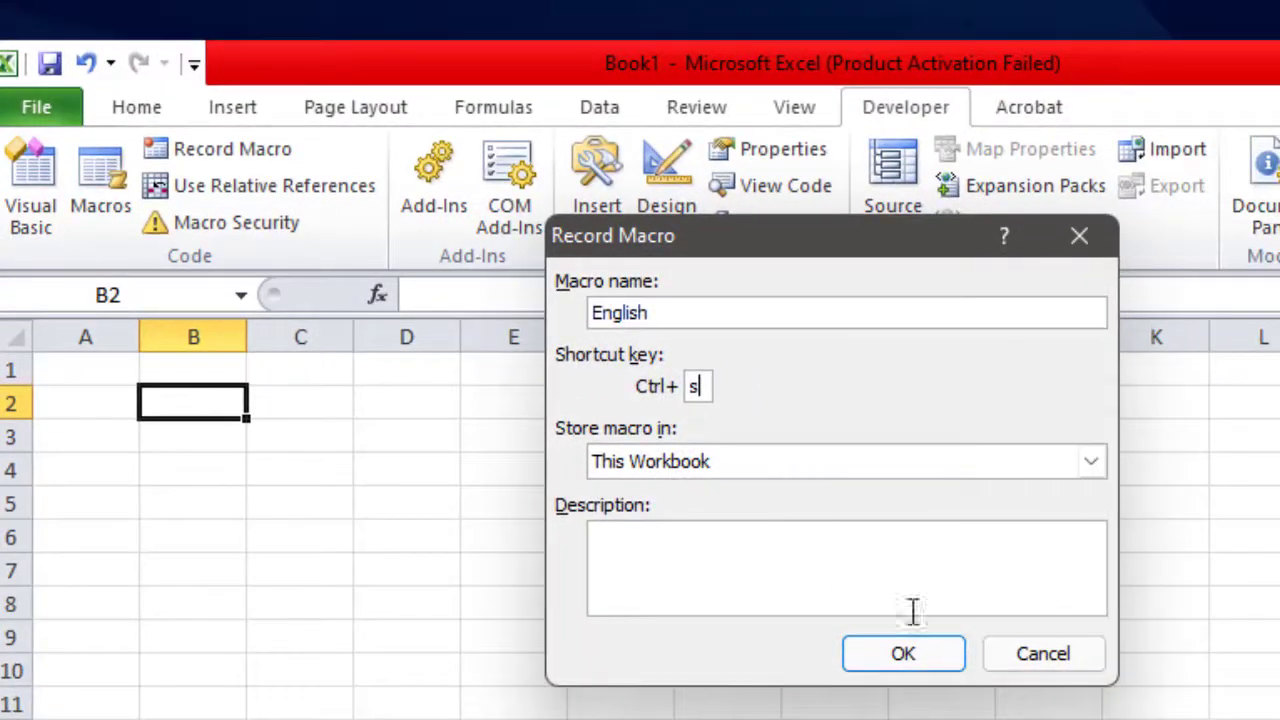
pyautogui.click(891, 660)
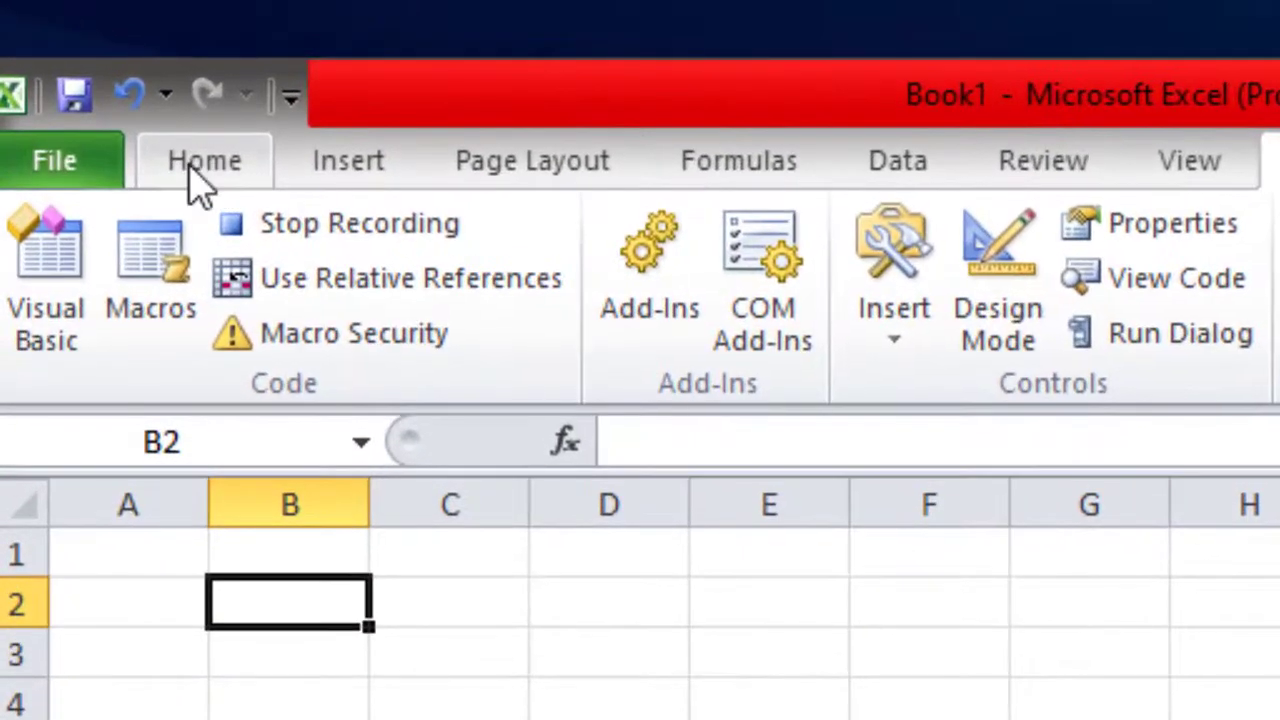
# Change the font to Times New Roman in the Home tab's Font box.
pyautogui.click(192, 160)
pyautogui.click(366, 243)
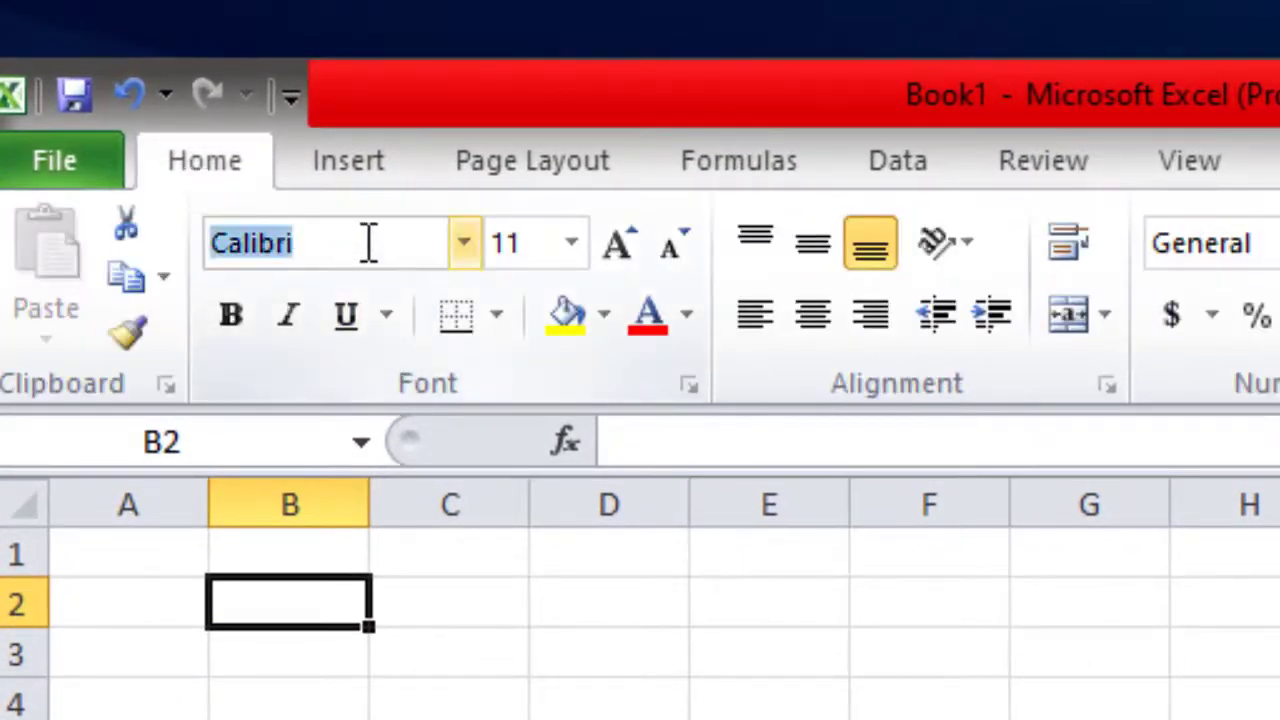
pyautogui.click(366, 243)
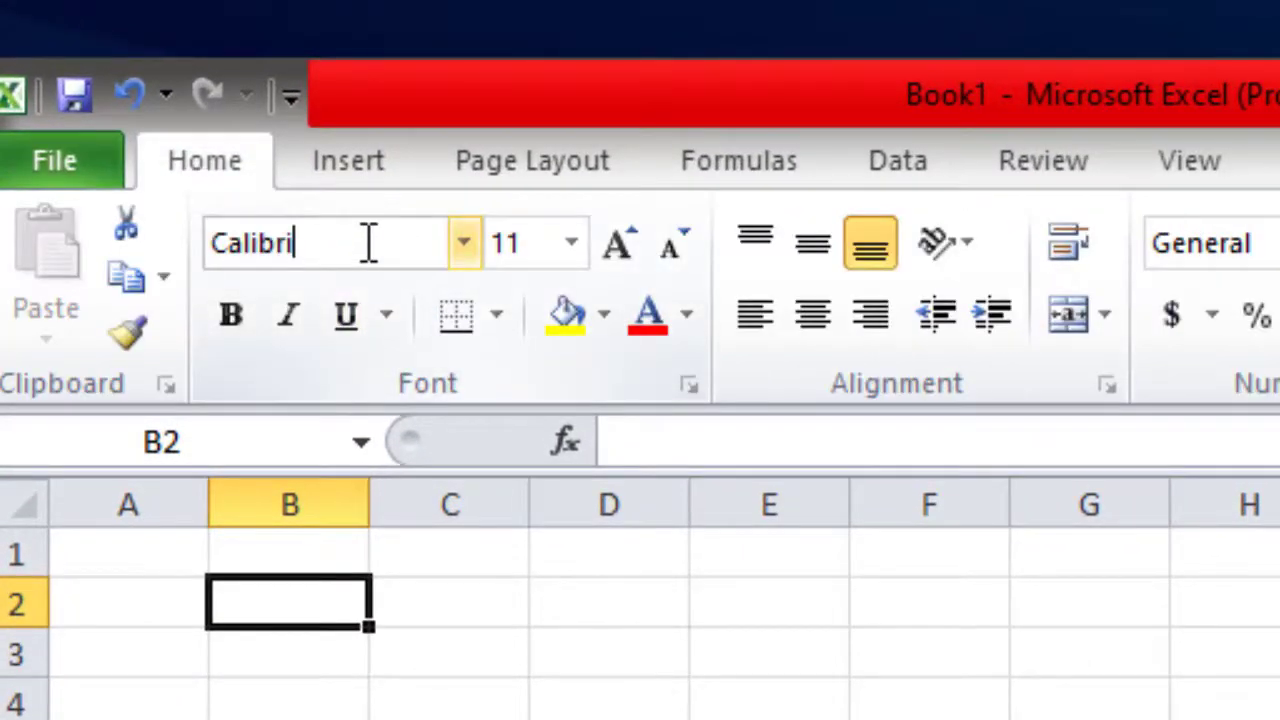
pyautogui.click(462, 245)
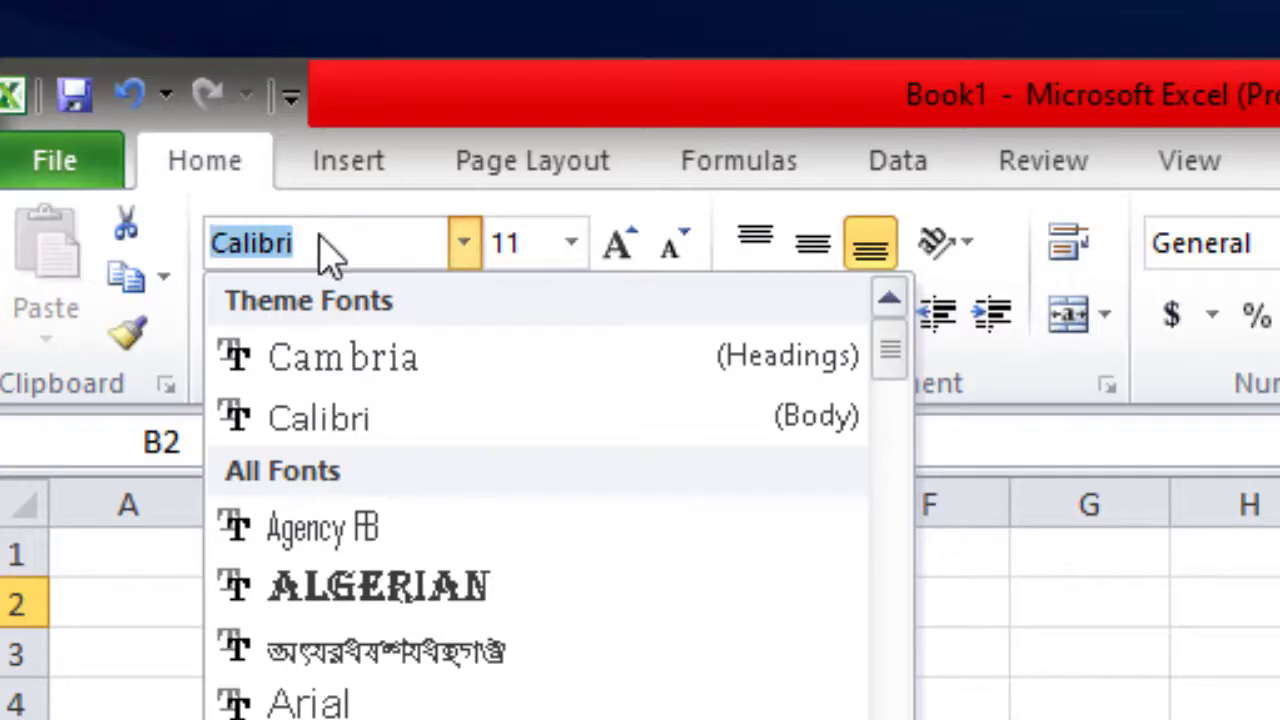
pyautogui.write('Times New Roman')
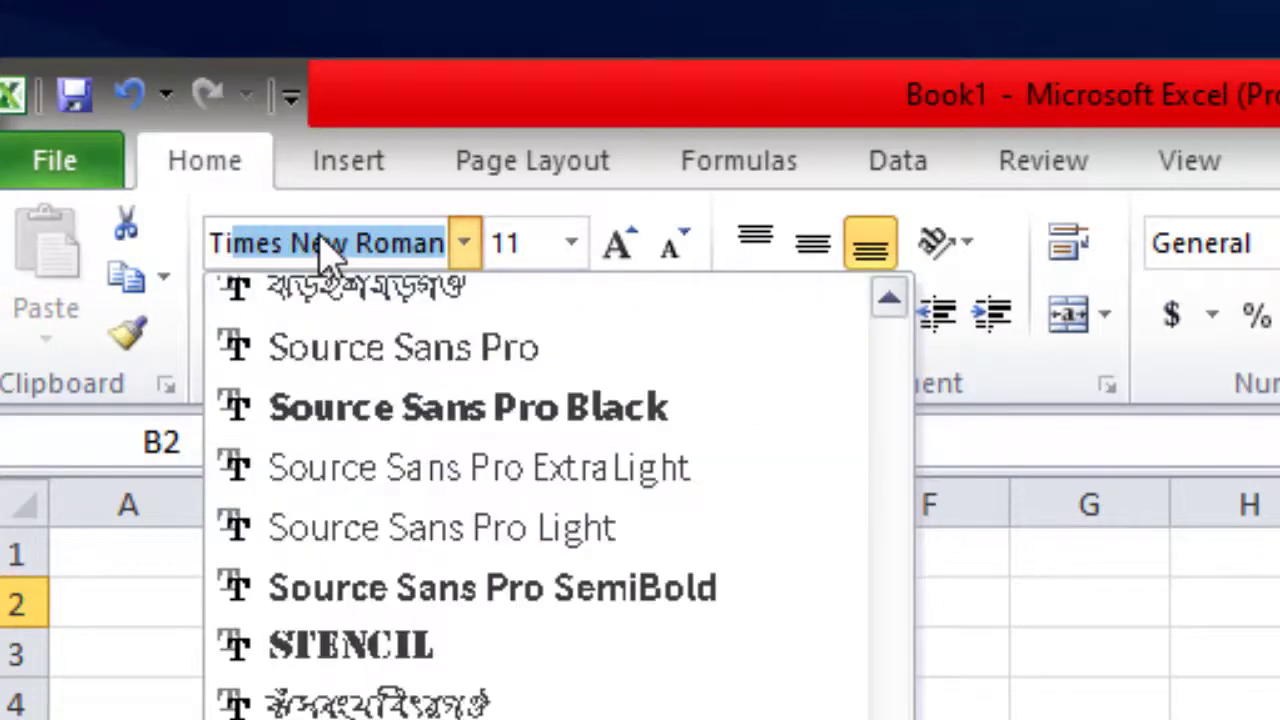
pyautogui.press('Return')
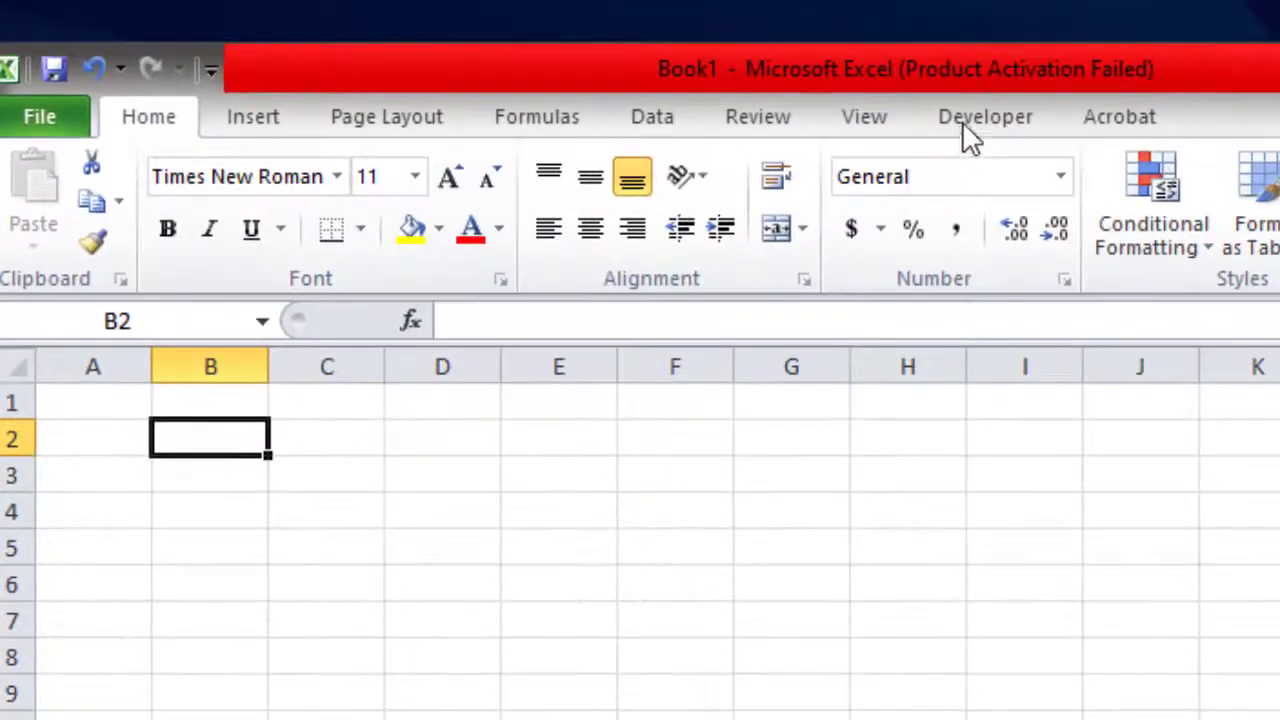
# Stop recording the English macro from the Developer tab, then select cell E5.
pyautogui.click(990, 128)
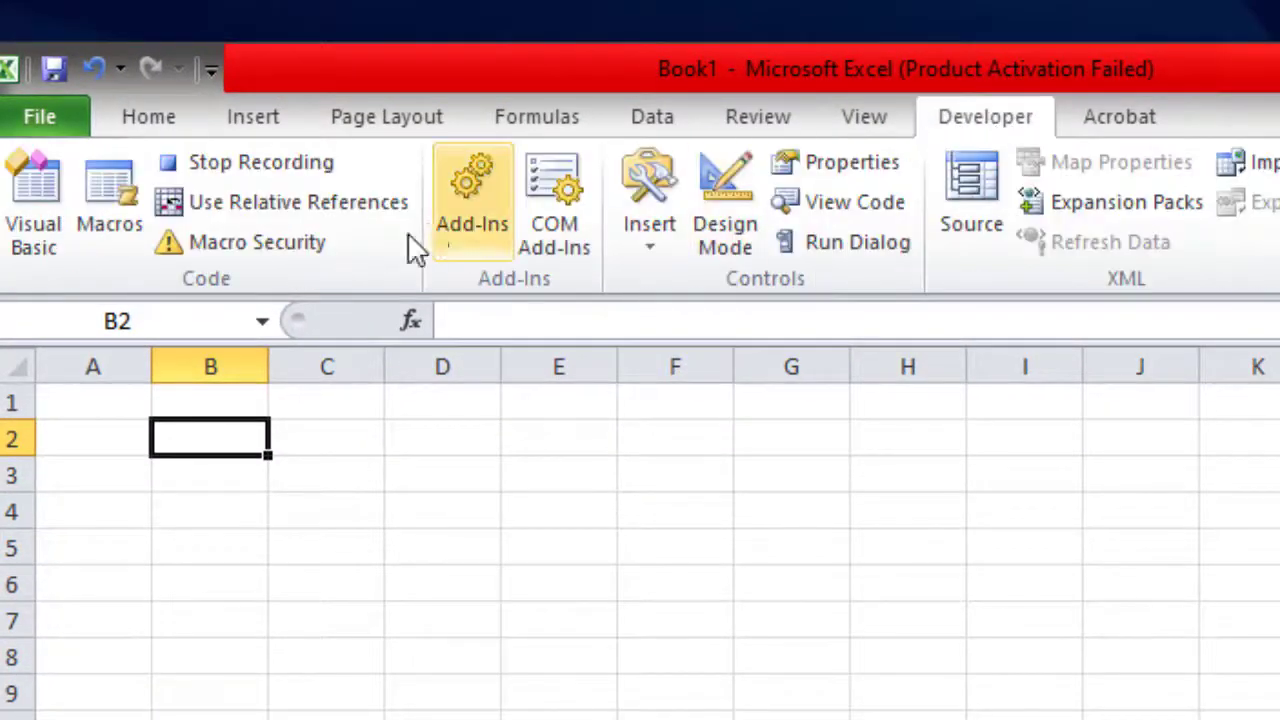
pyautogui.click(244, 171)
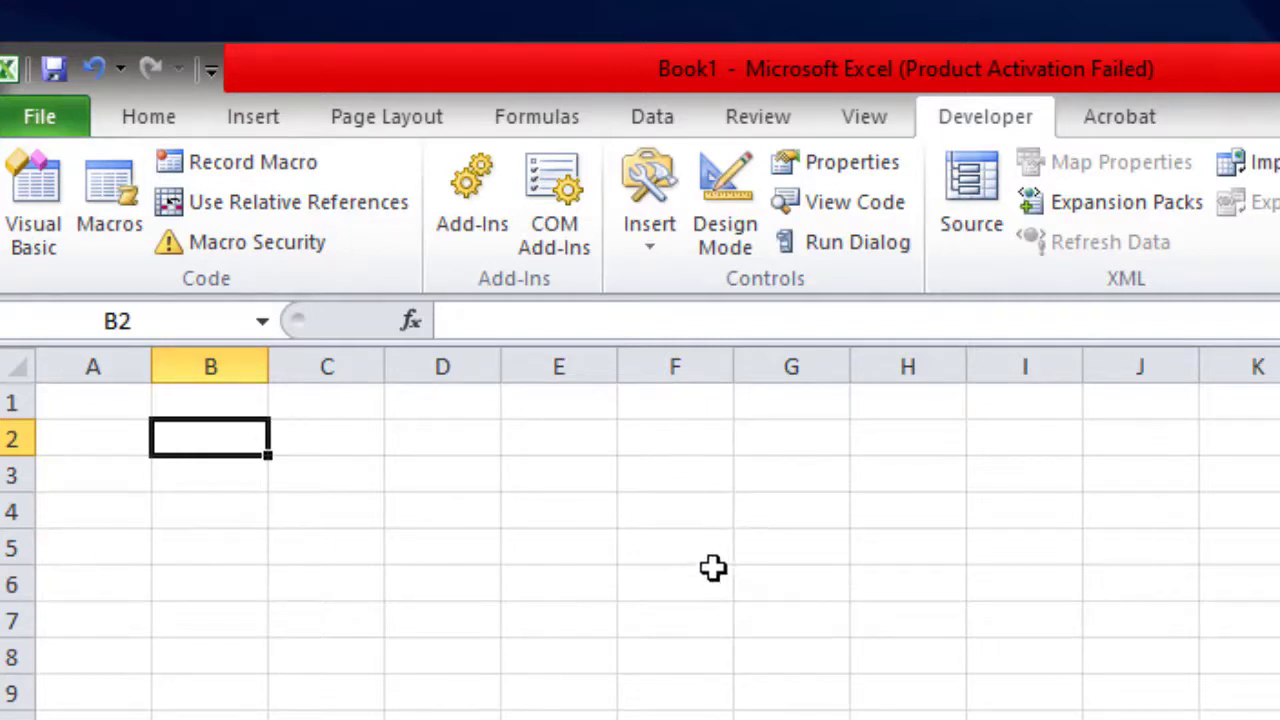
pyautogui.click(561, 535)
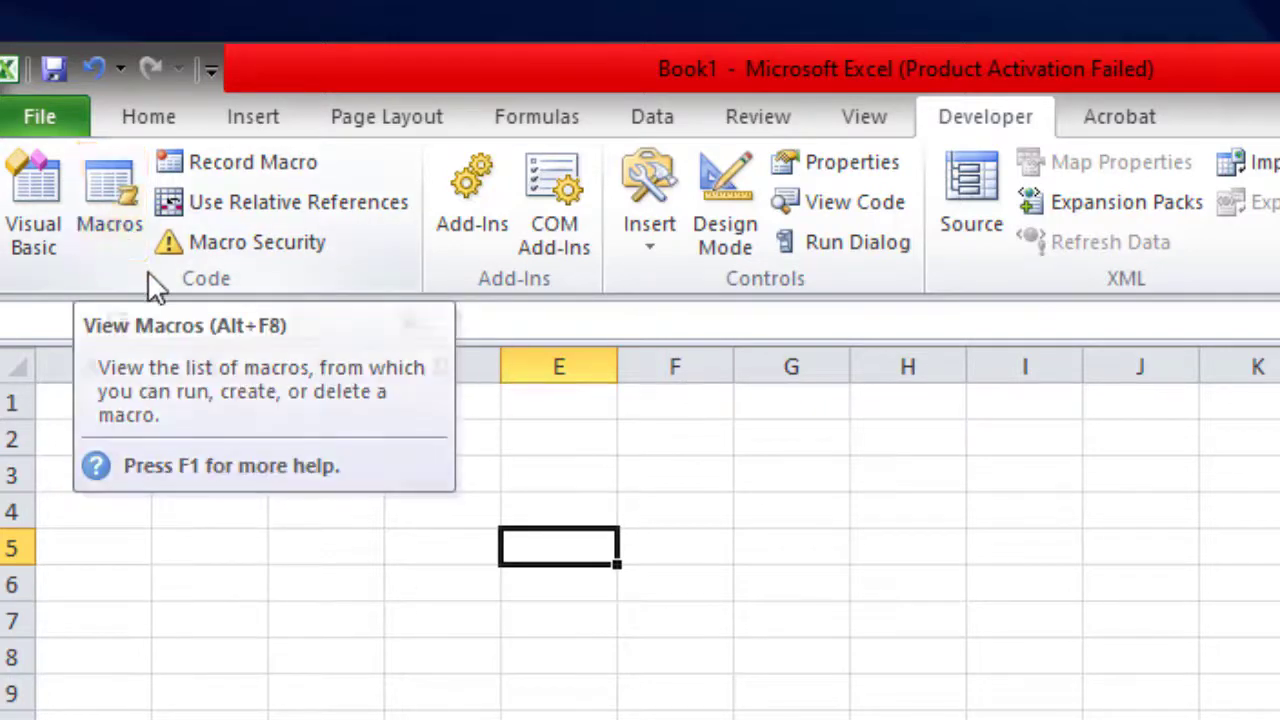
# Run the Bangla macro from the Macro dialog.
pyautogui.click(111, 198)
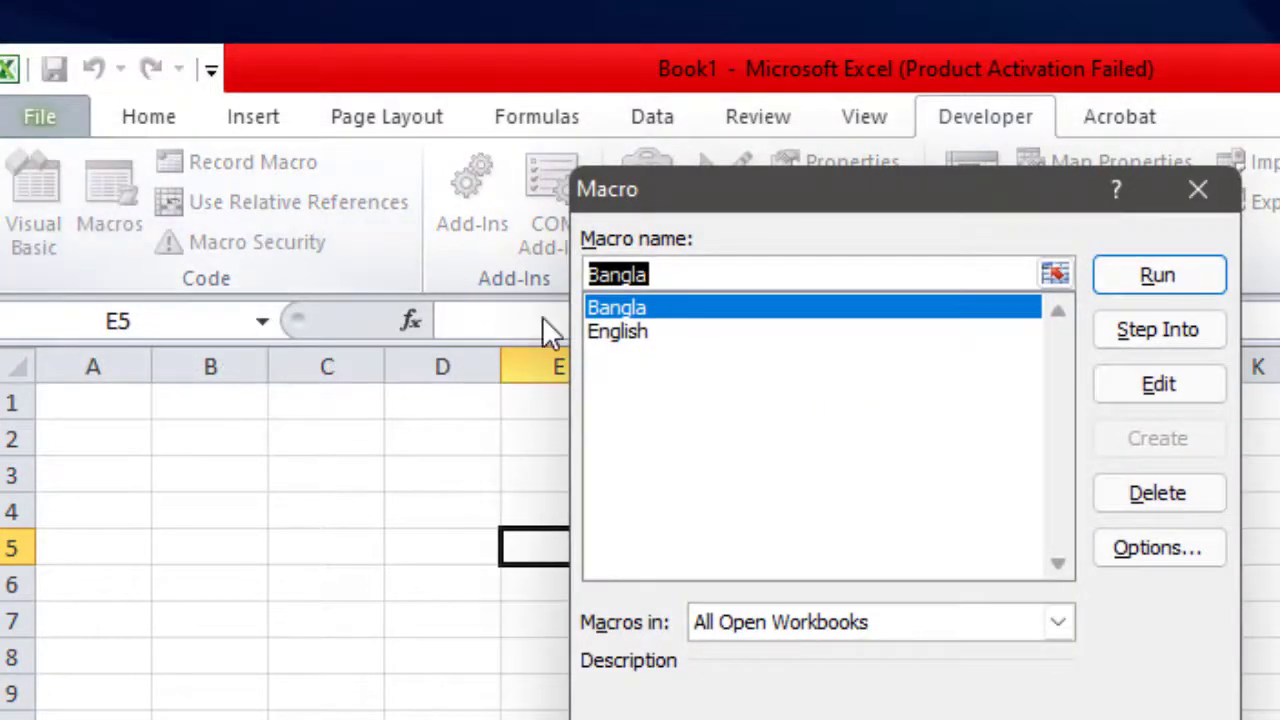
pyautogui.click(640, 320)
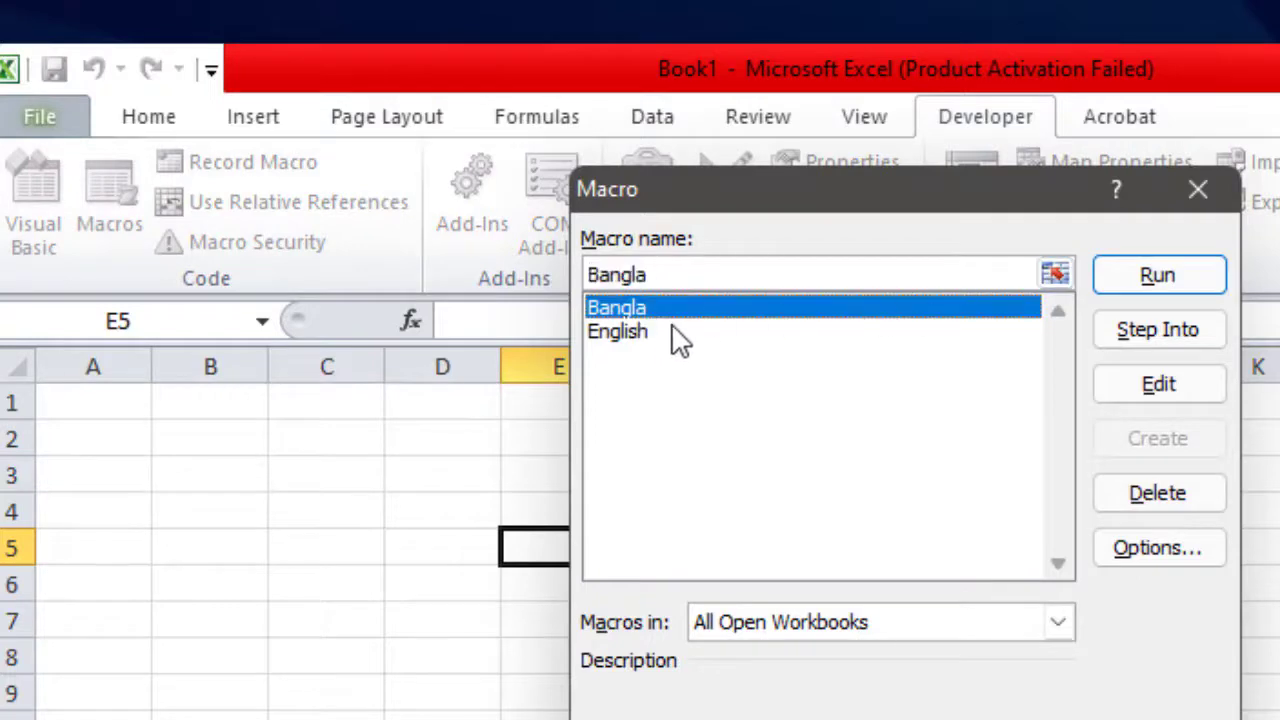
pyautogui.click(1157, 276)
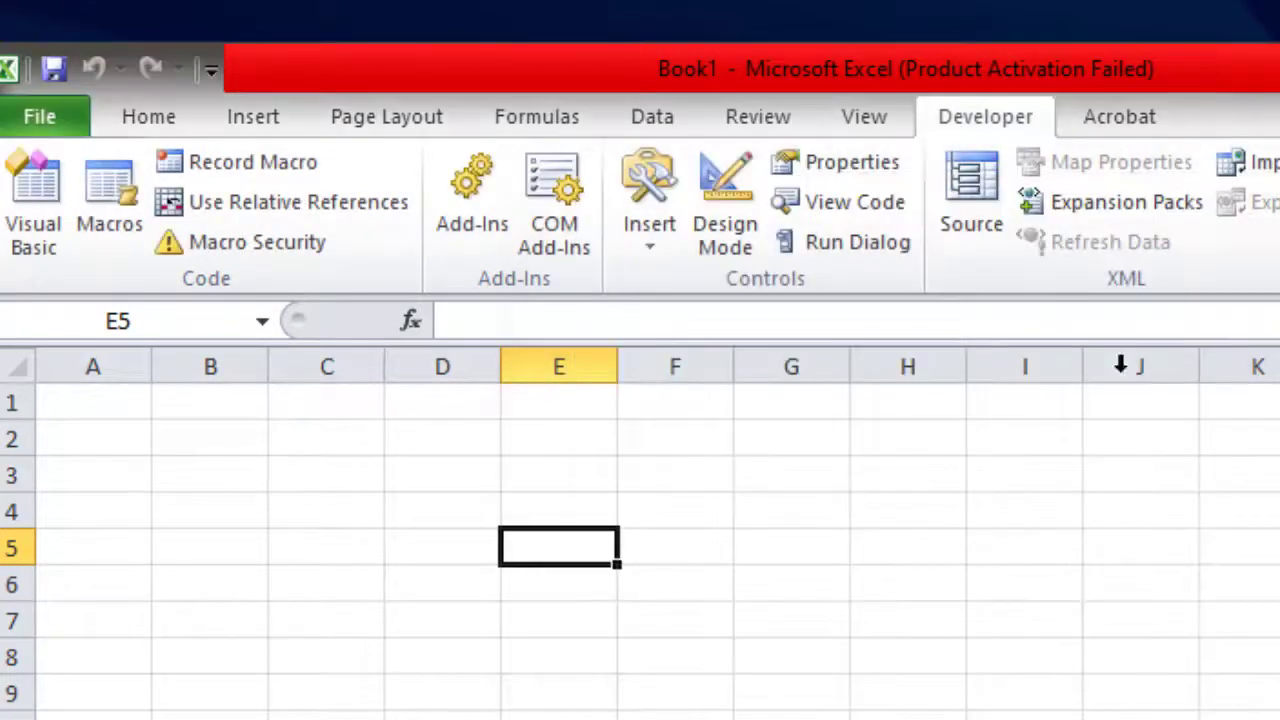
# Run the English macro from the Macro dialog.
pyautogui.click(111, 217)
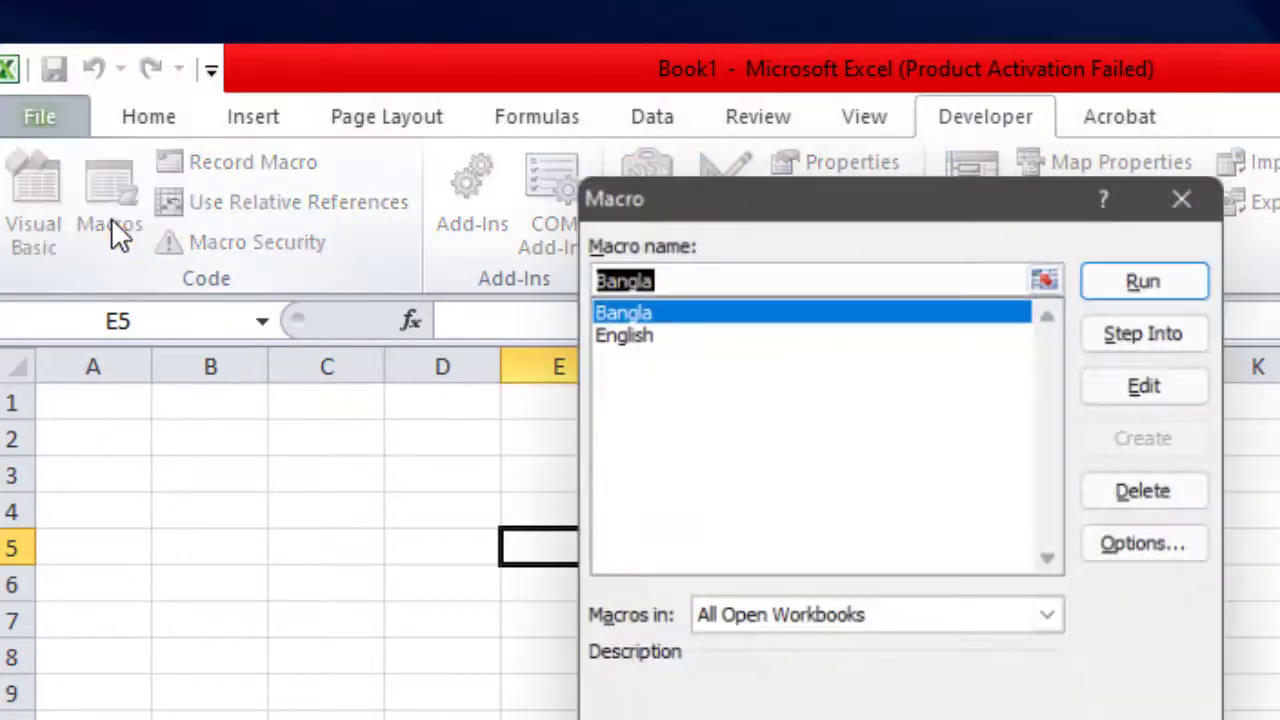
pyautogui.click(632, 340)
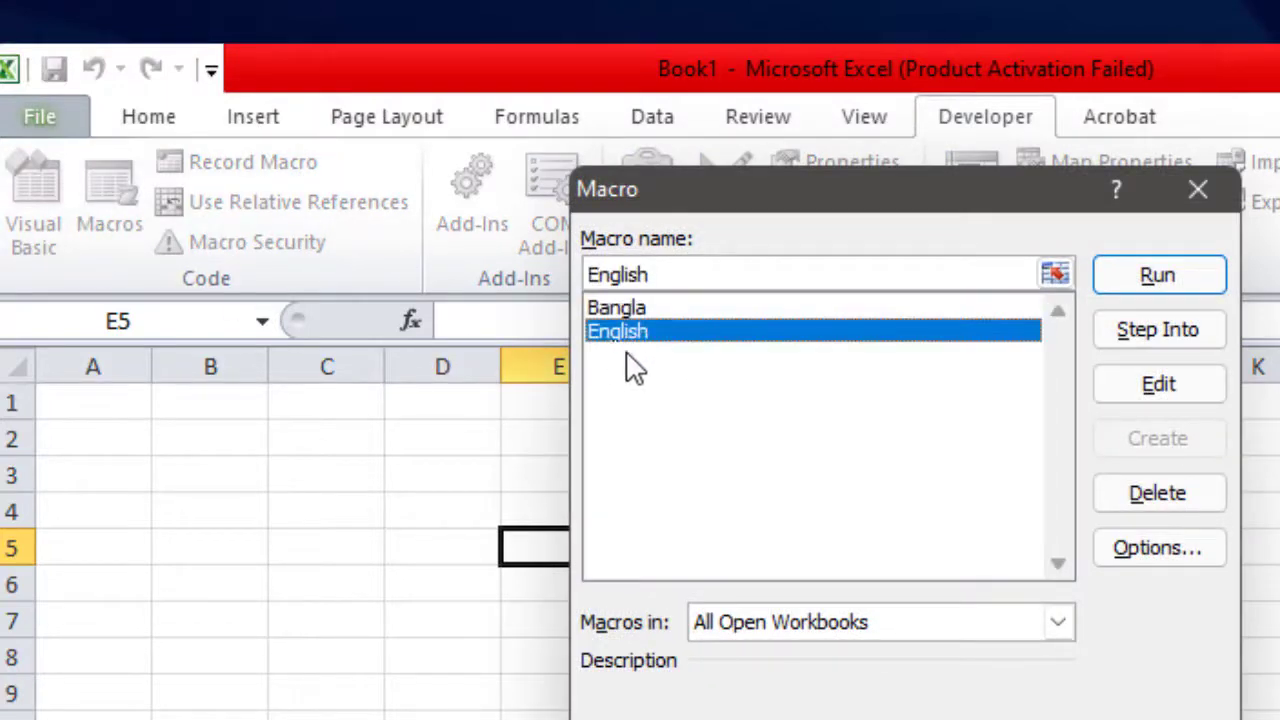
pyautogui.click(1164, 284)
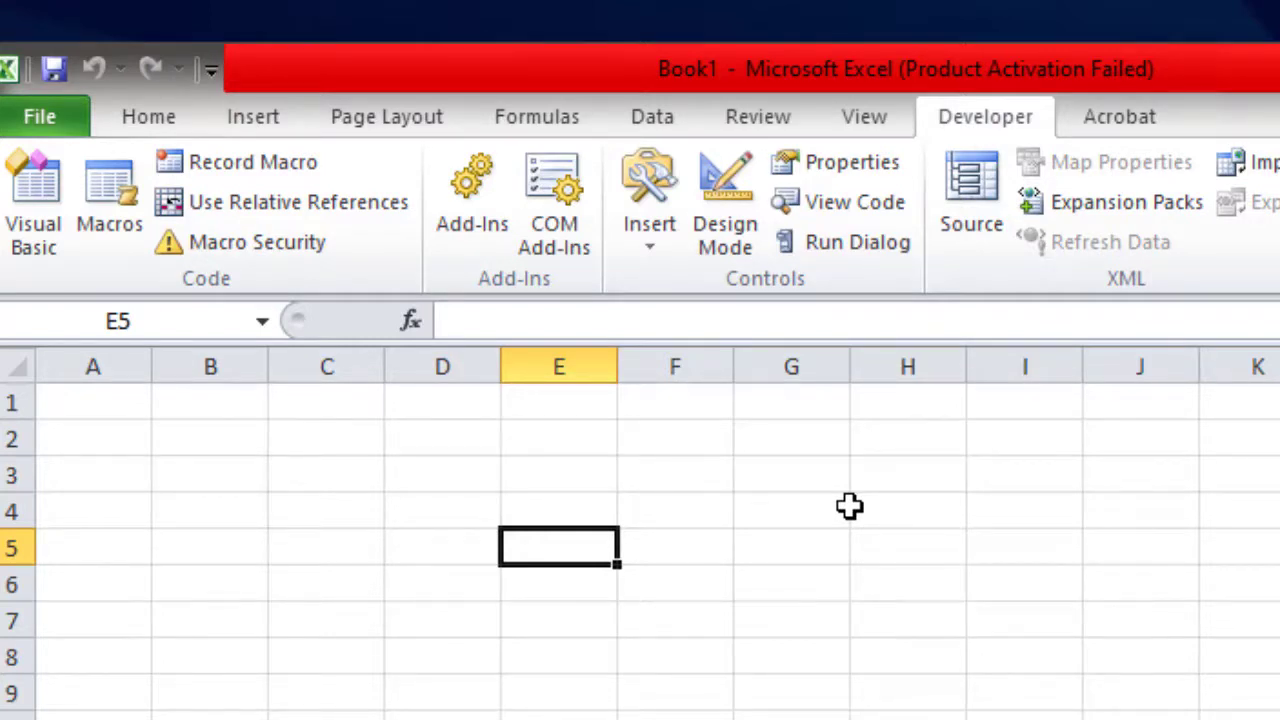
# Select cells I6 and D3, check the Home tab font reads Calibri 11, then select G5.
pyautogui.click(972, 592)
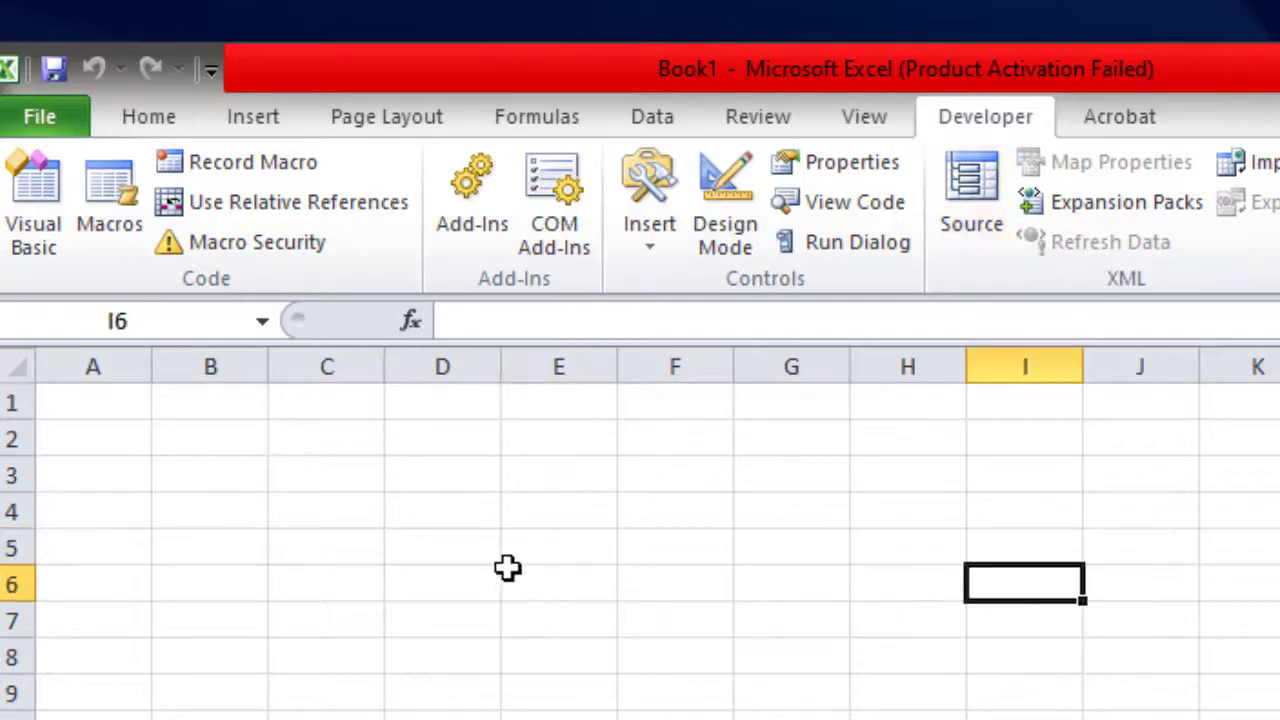
pyautogui.click(412, 482)
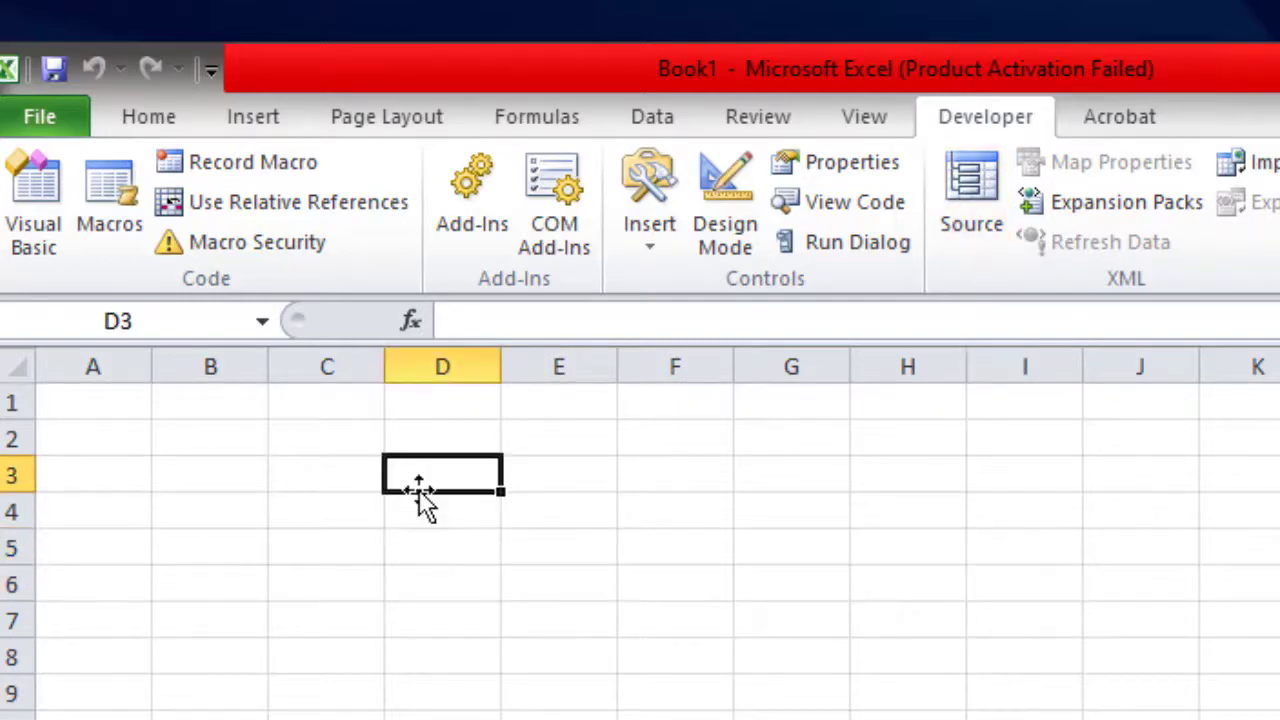
pyautogui.click(160, 122)
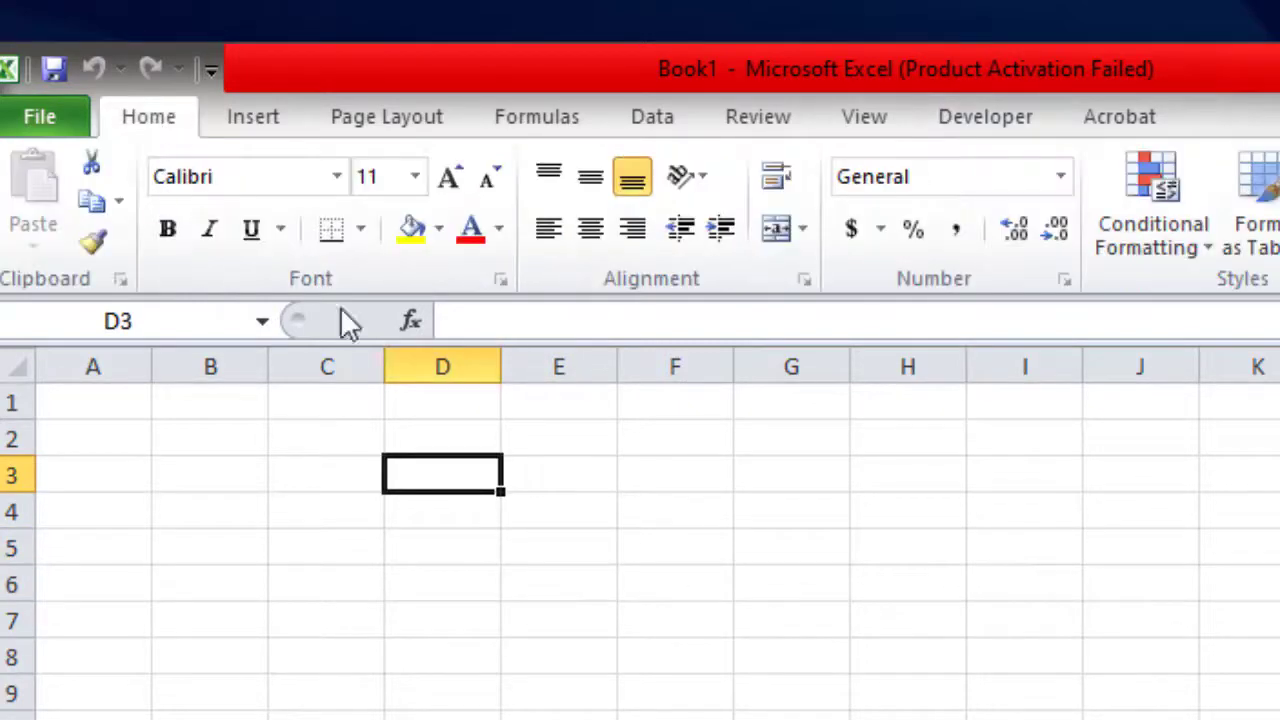
pyautogui.click(210, 176)
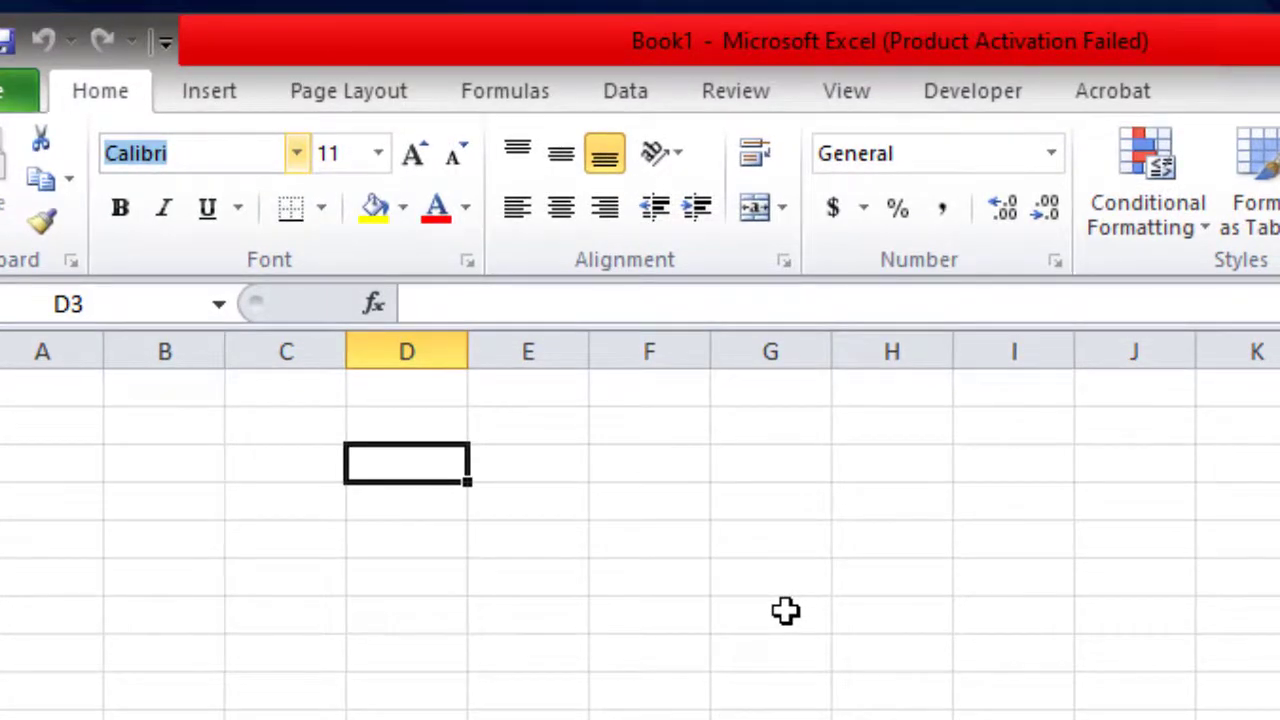
pyautogui.click(797, 538)
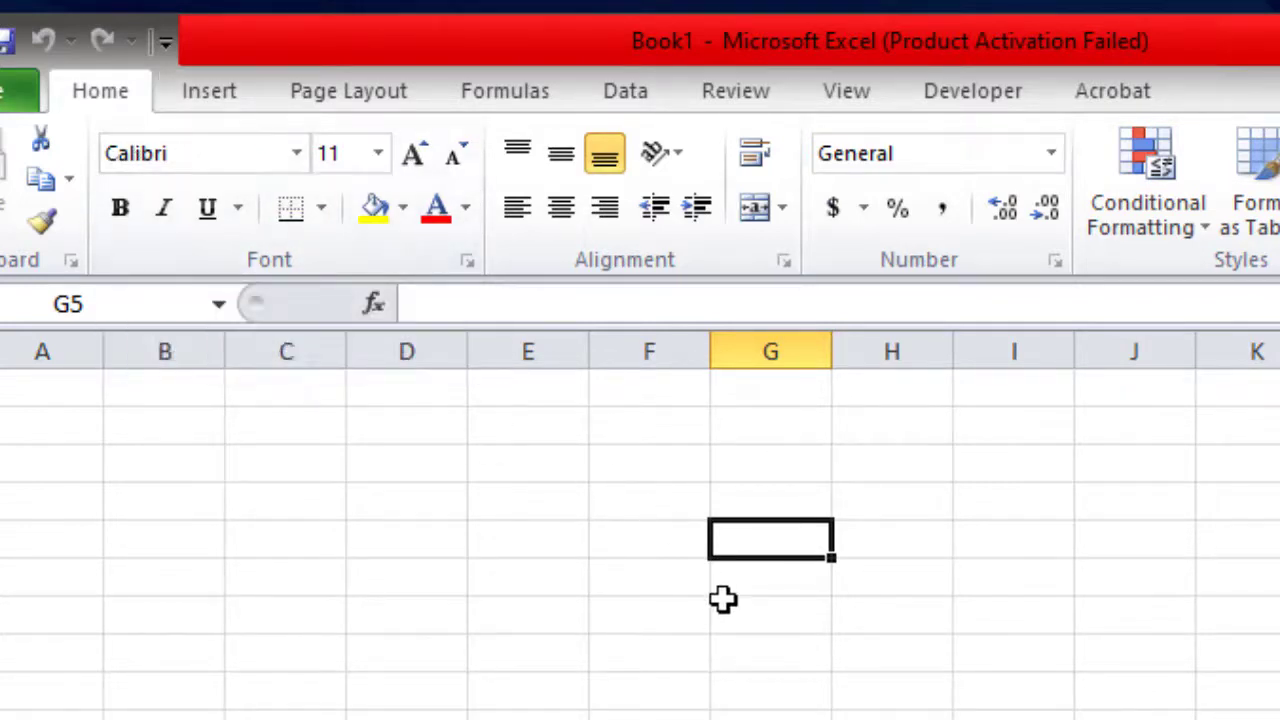
# Enter 'ca' in G5, then use the macro shortcuts to switch F4's font to SutonnyMJ and back to Times New Roman.
pyautogui.write('c')
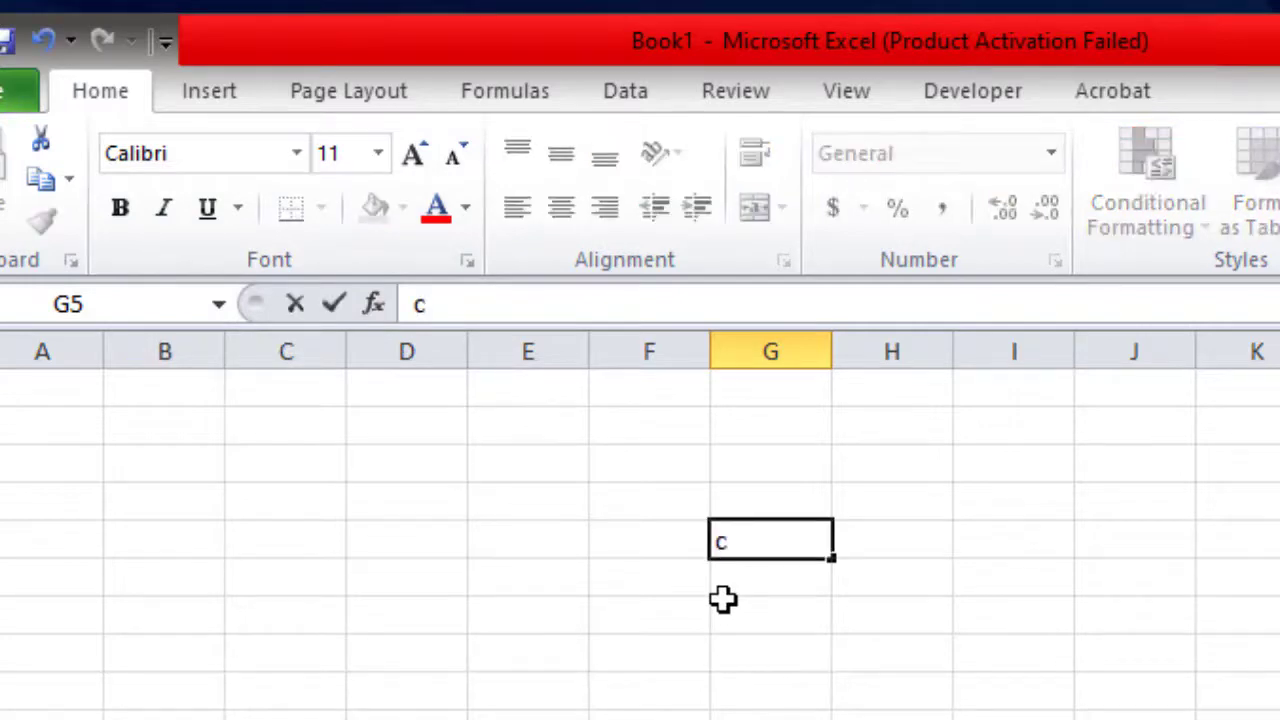
pyautogui.write('a')
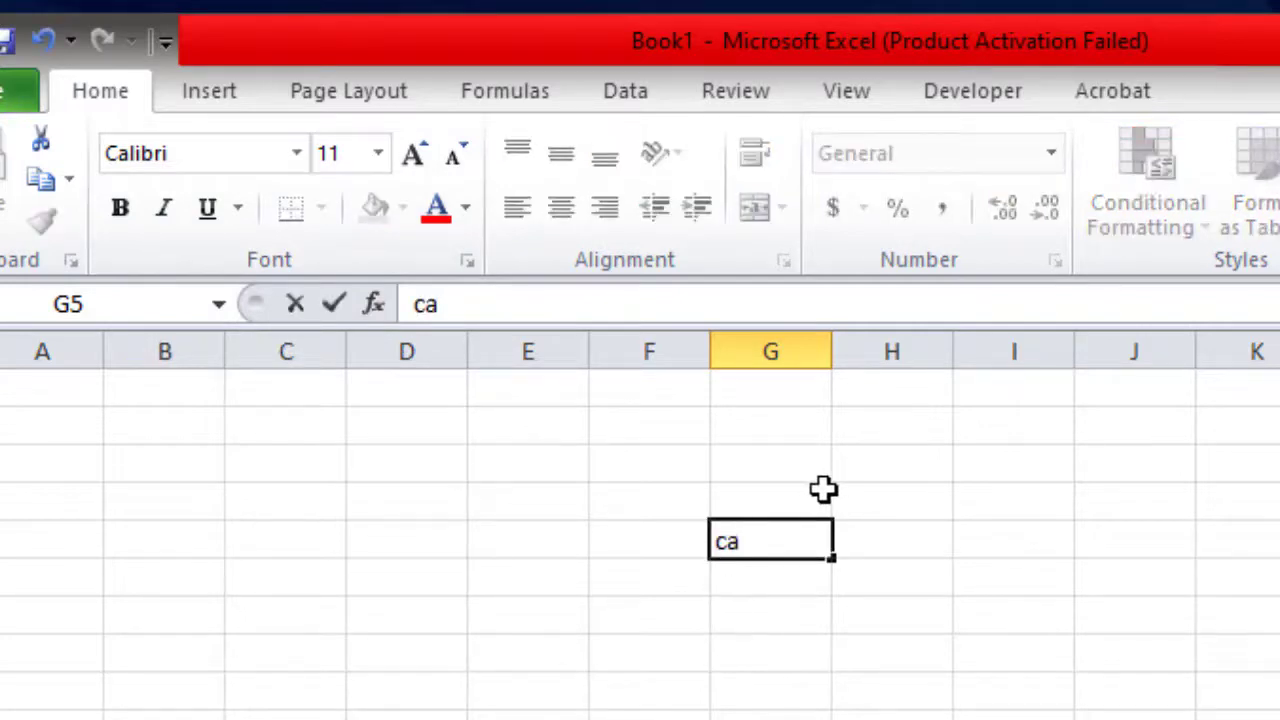
pyautogui.click(707, 503)
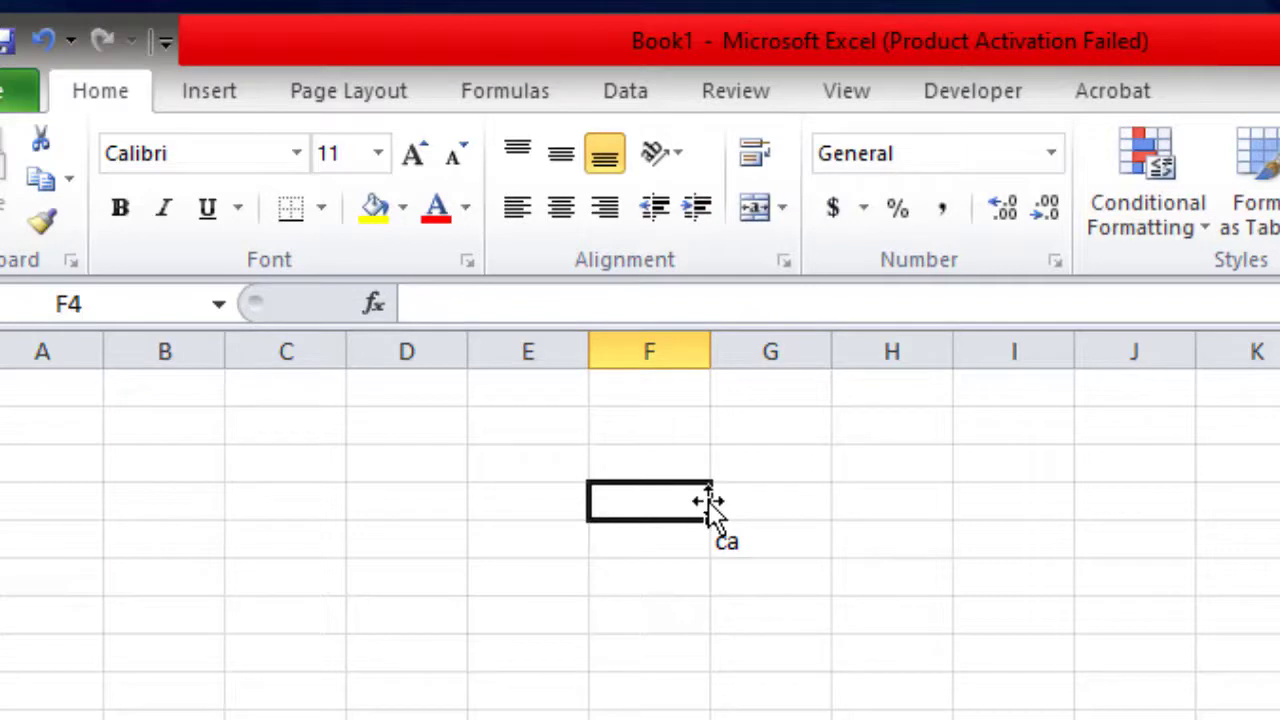
pyautogui.hotkey('ctrl', 'alt', 'b')
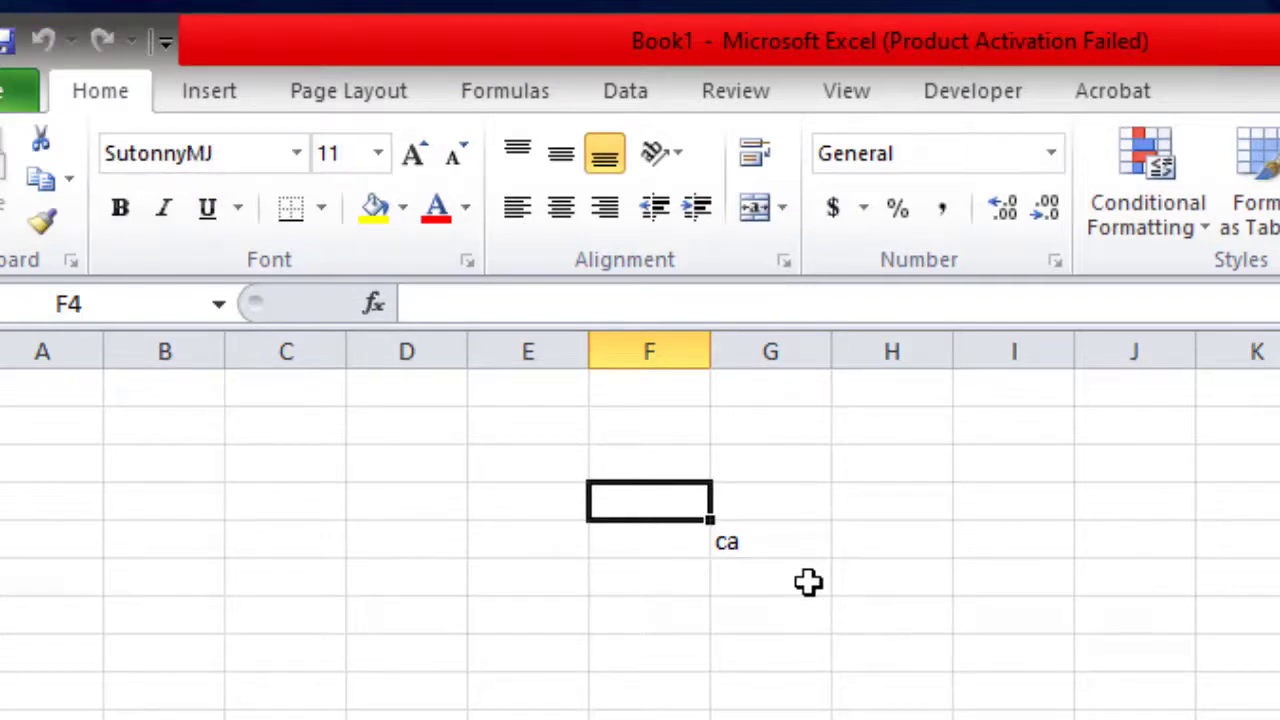
pyautogui.hotkey('ctrl', 'alt', 'b')
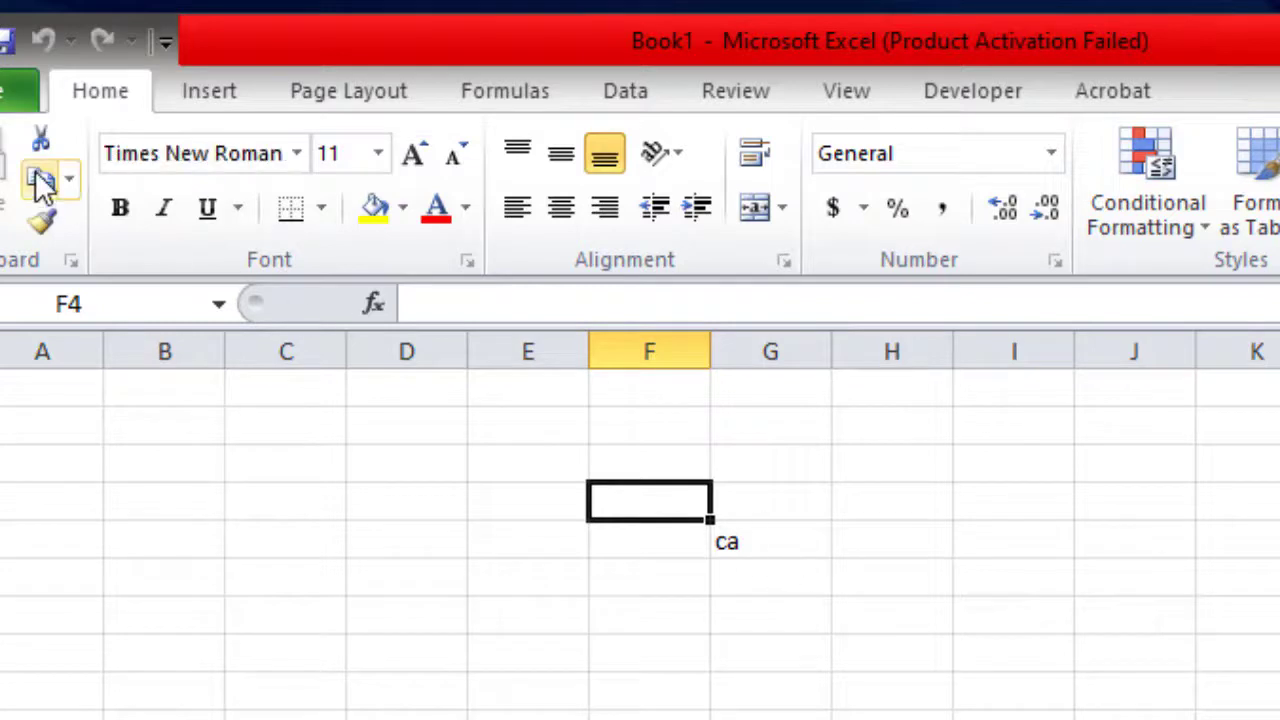
# On cell I3, switch the font to SutonnyMJ and then Times New Roman with the macro shortcuts.
pyautogui.click(460, 625)
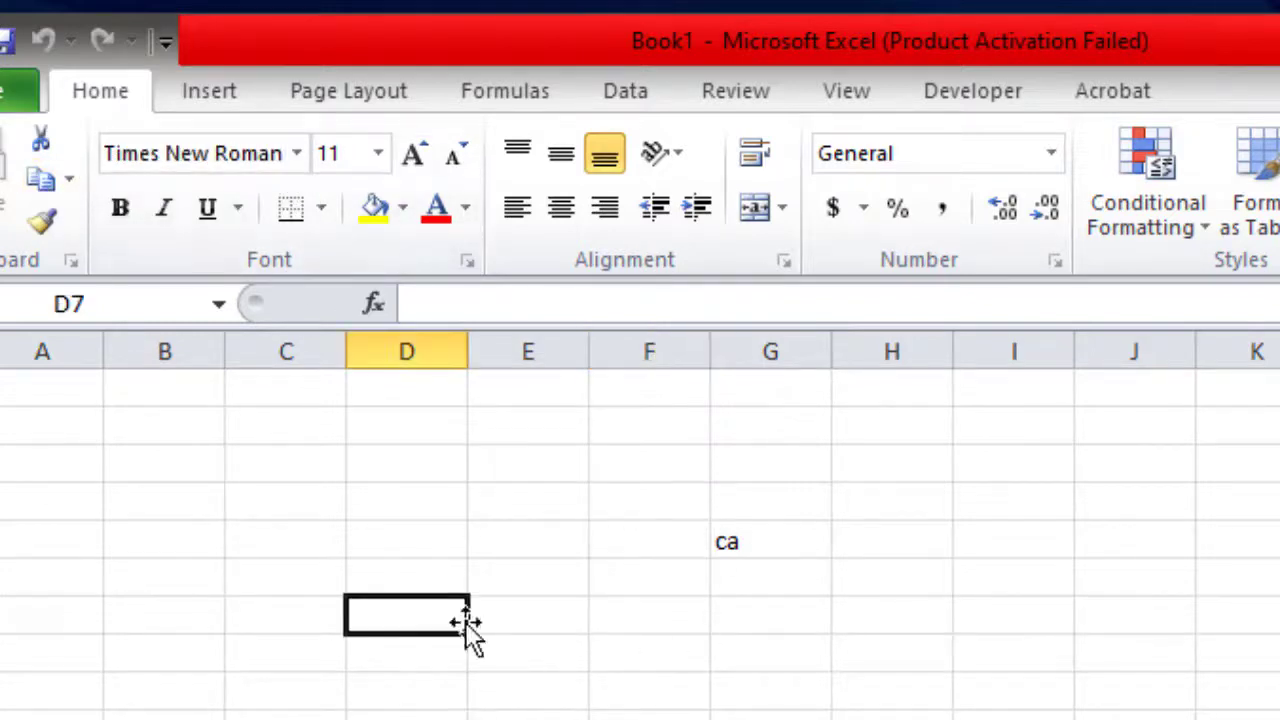
pyautogui.click(962, 586)
pyautogui.click(186, 463)
pyautogui.click(455, 618)
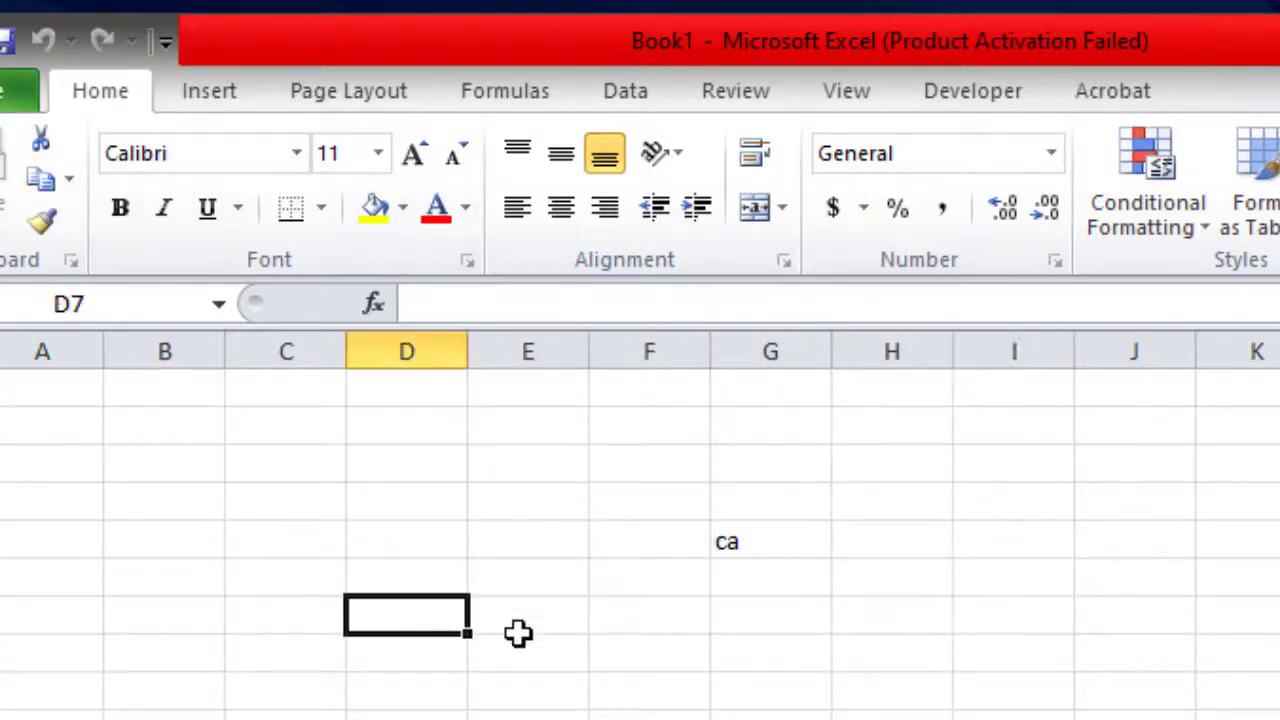
pyautogui.click(945, 660)
pyautogui.click(1170, 572)
pyautogui.click(983, 455)
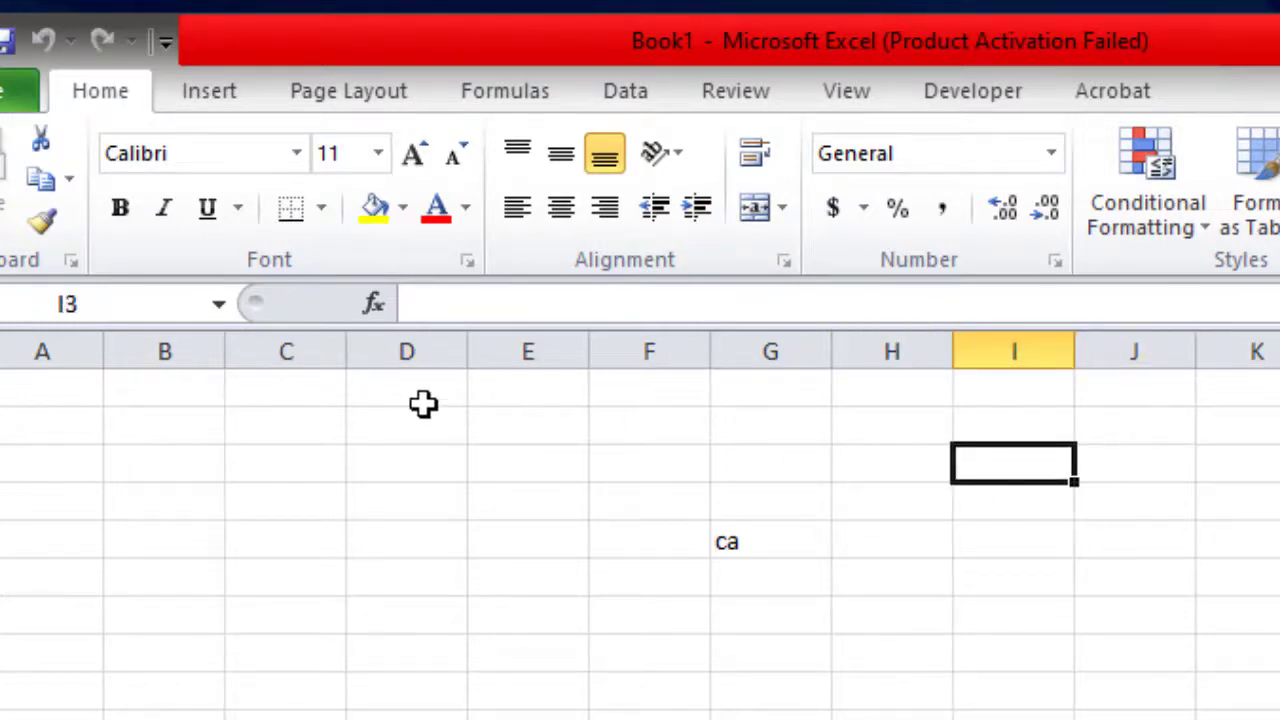
pyautogui.hotkey('ctrl', 'alt', 'b')
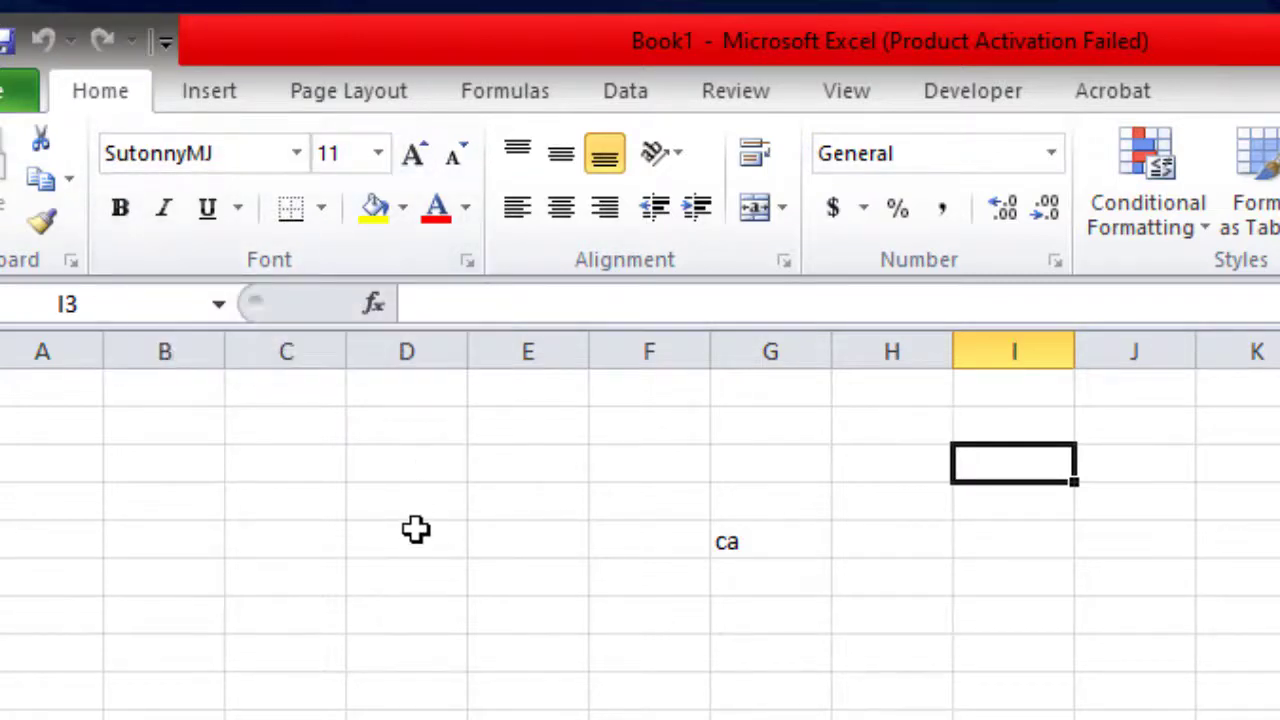
pyautogui.hotkey('ctrl', 'alt', 'b')
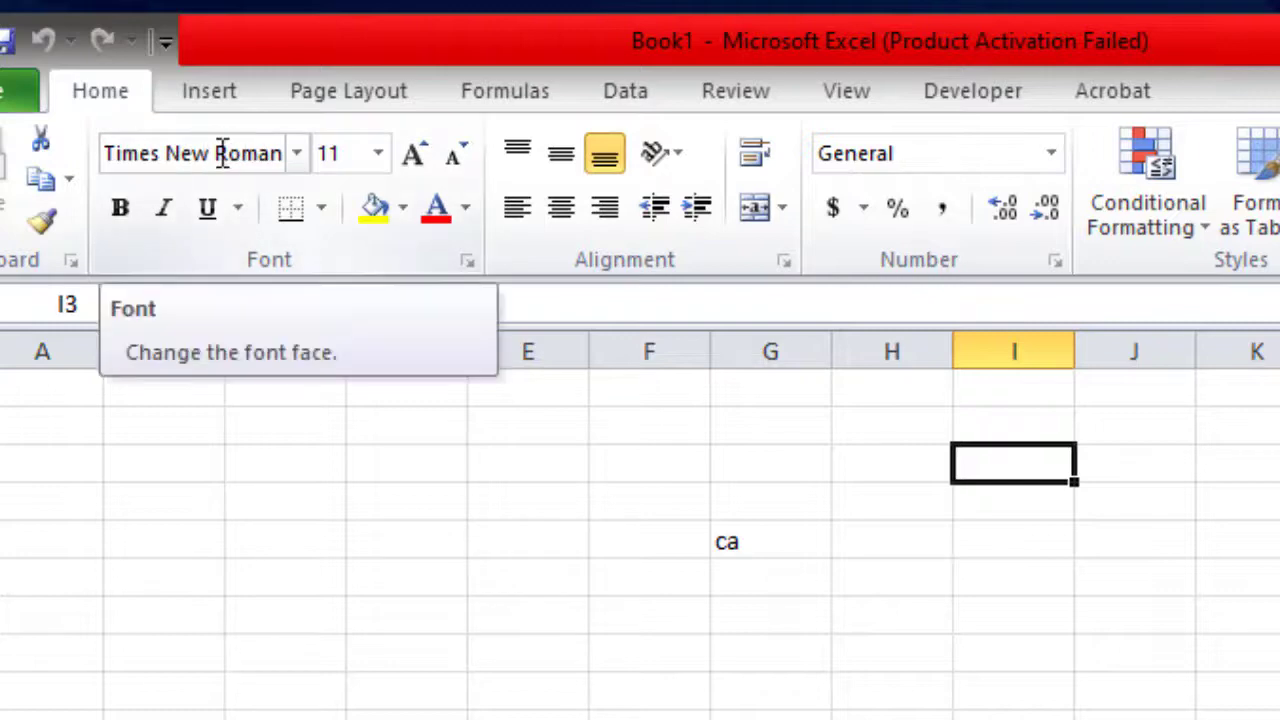
pyautogui.click(948, 648)
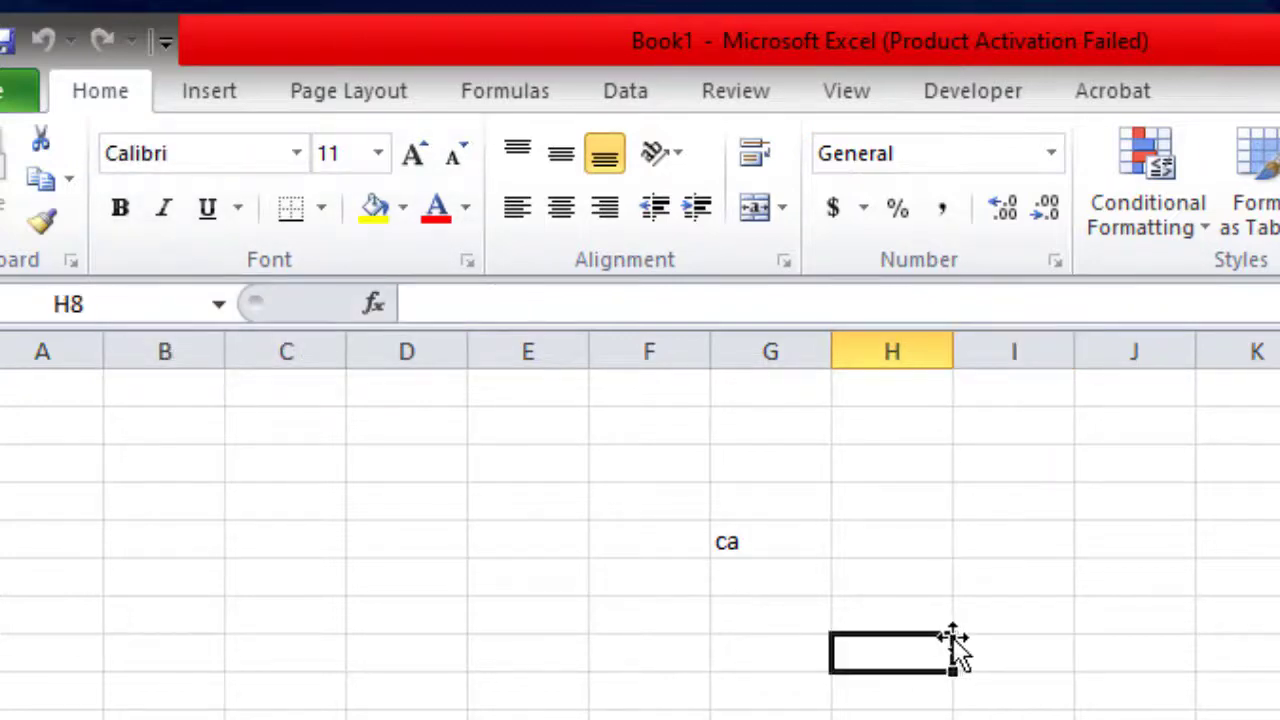